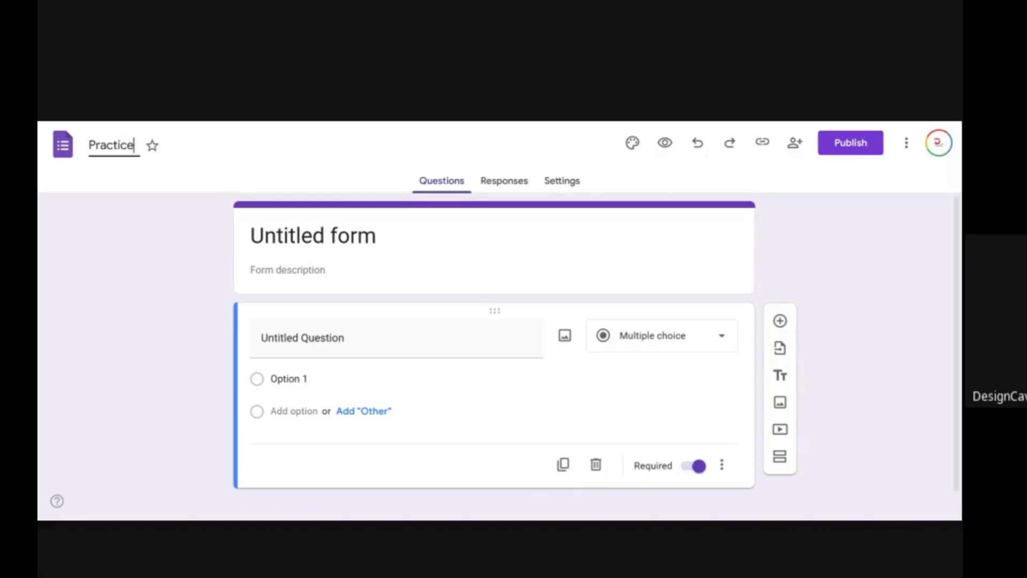
# - Commit Practice as the form's name and bring up the theme's colour options
pyautogui.click(102, 190)
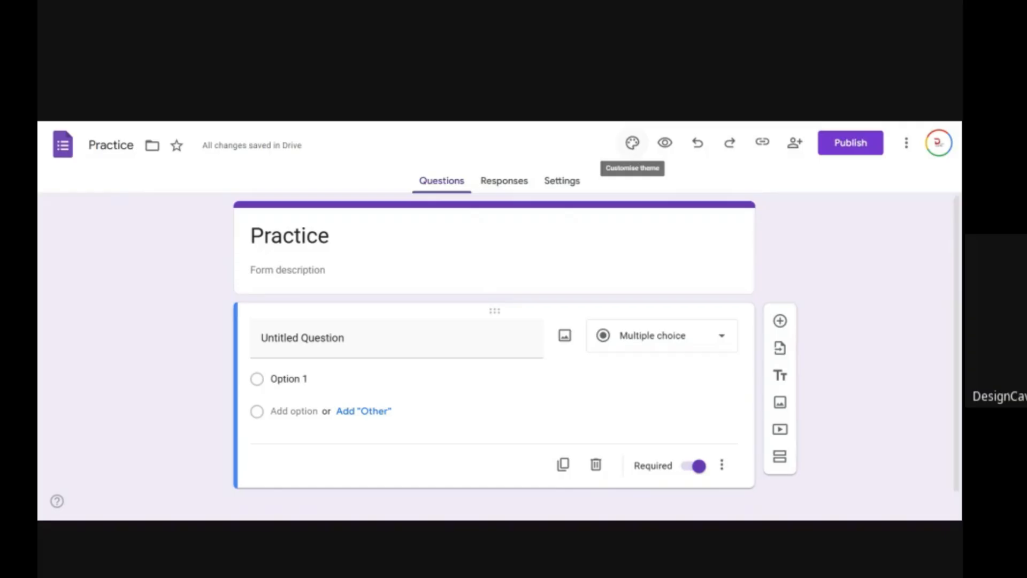
pyautogui.click(633, 152)
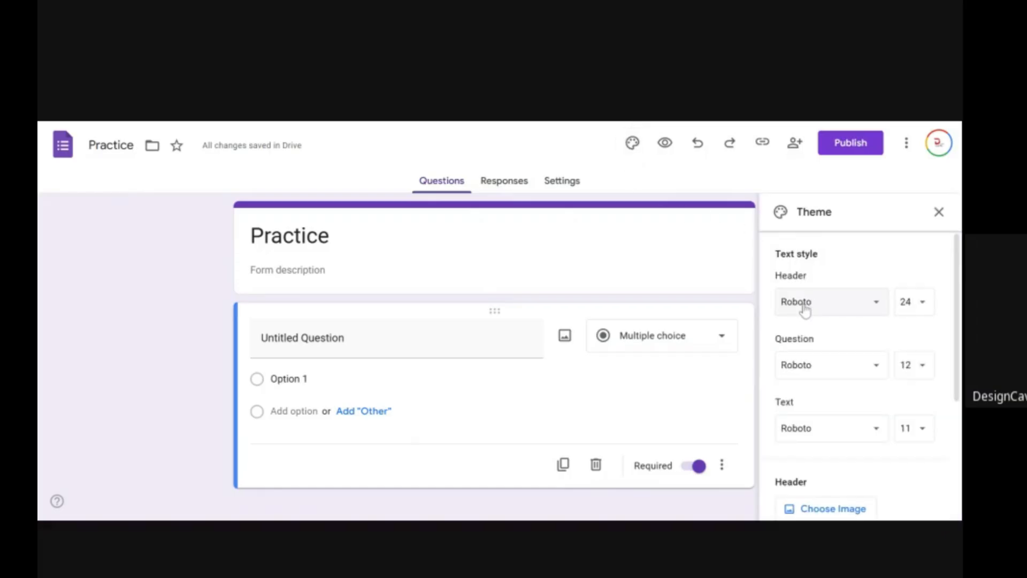
pyautogui.scroll(-3, 805, 312)
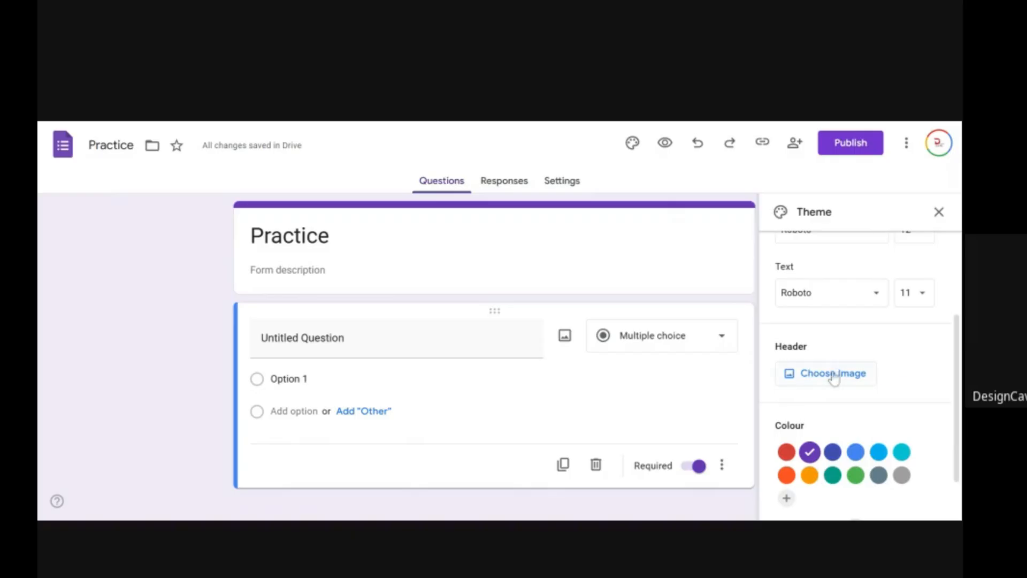
pyautogui.scroll(-1, 823, 375)
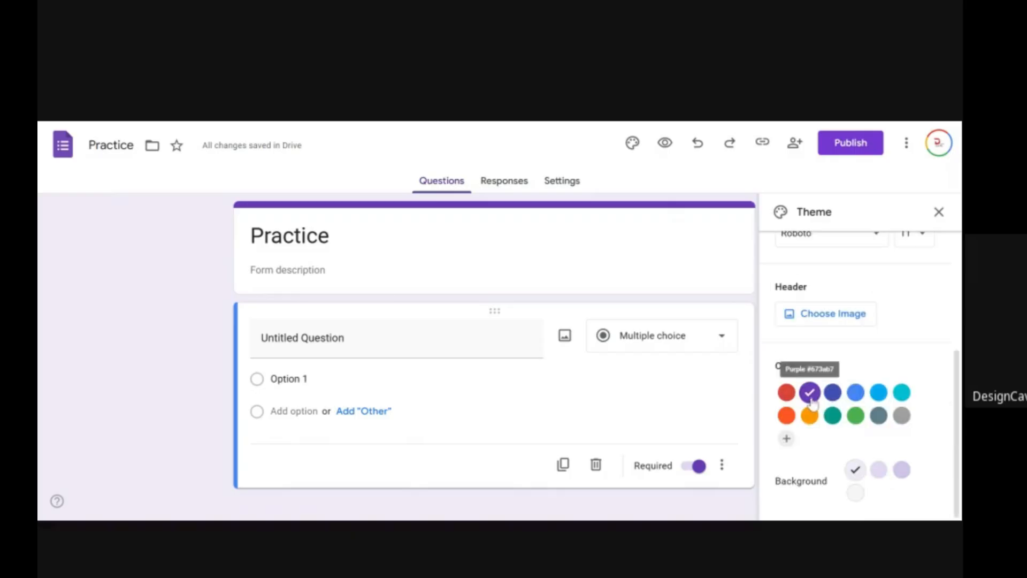
# - Try the darkest background shade with the purple theme, followed by the dark blue theme colour
pyautogui.click(902, 470)
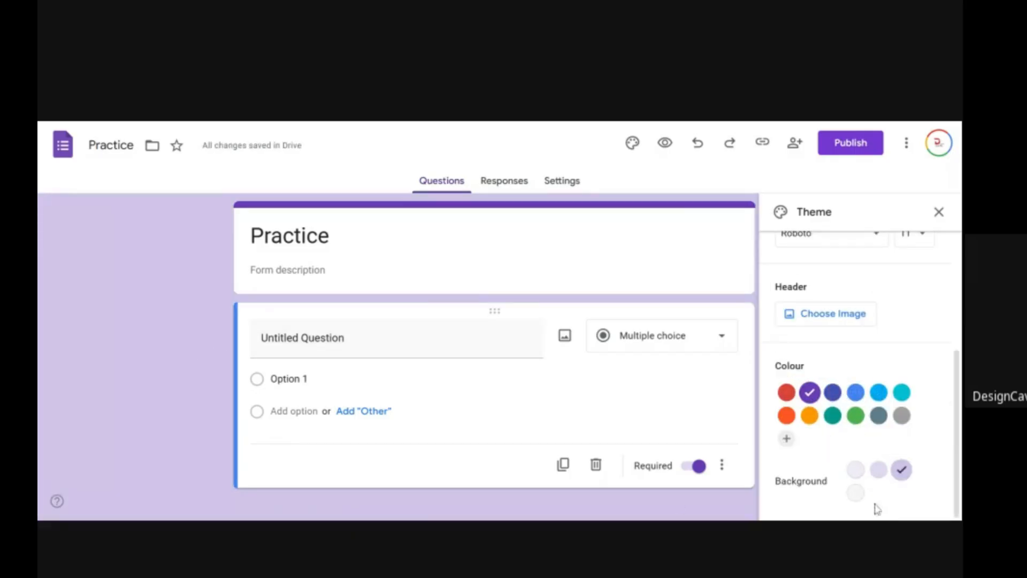
pyautogui.click(855, 497)
pyautogui.click(904, 471)
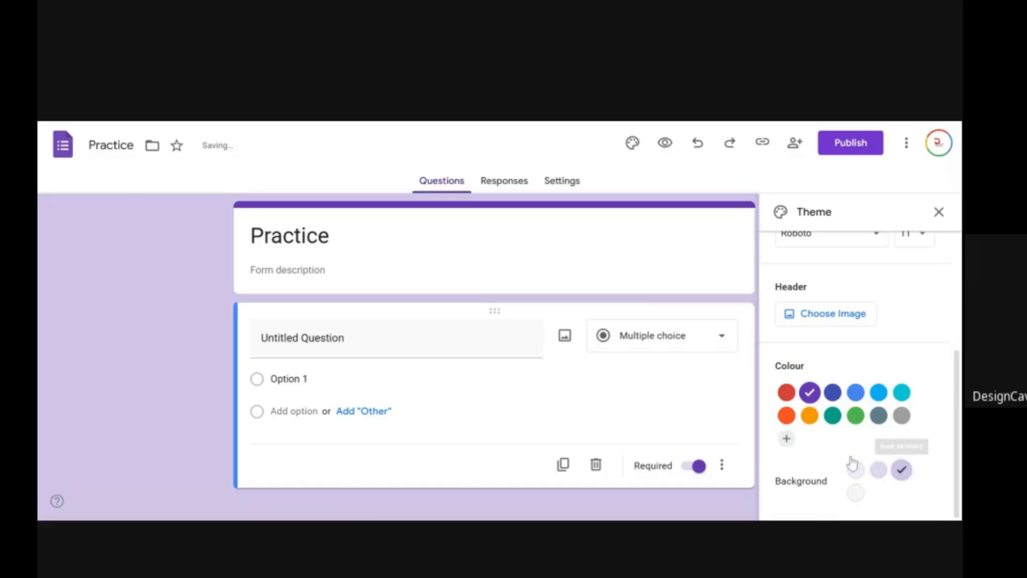
pyautogui.click(832, 392)
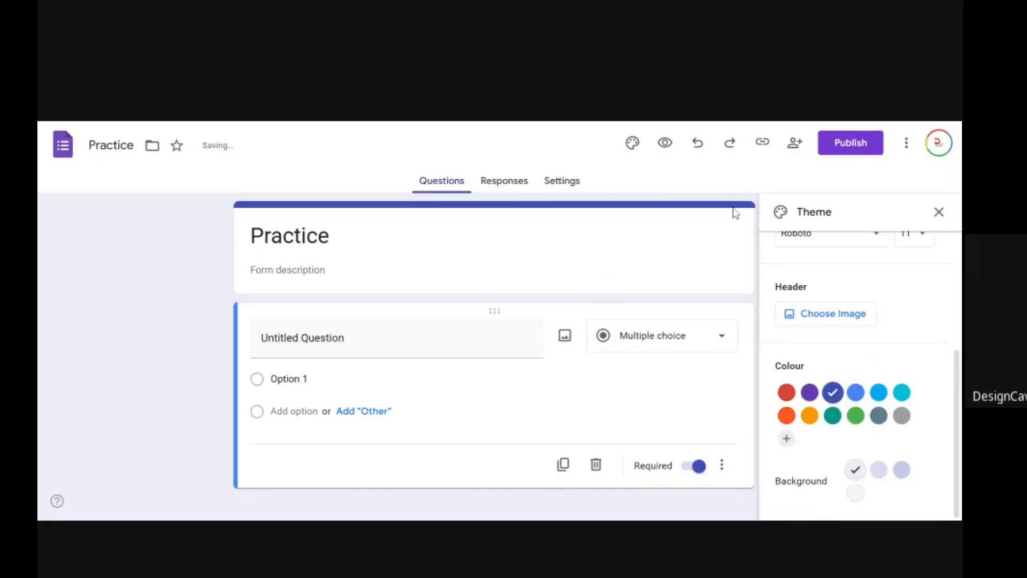
# - Set the form's theme colour to green with the darkest green background shade
pyautogui.click(855, 415)
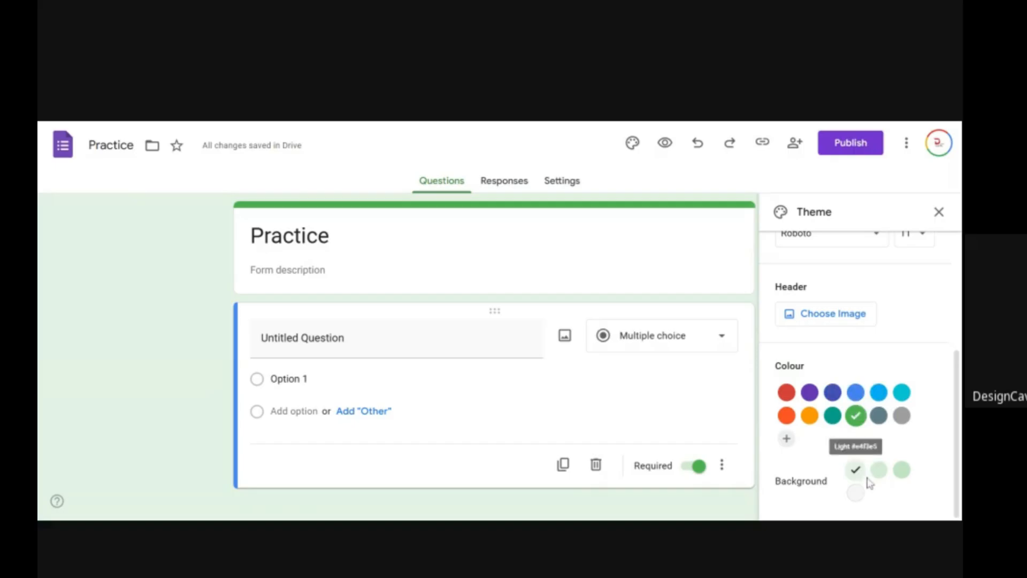
pyautogui.click(900, 480)
pyautogui.scroll(2, 850, 356)
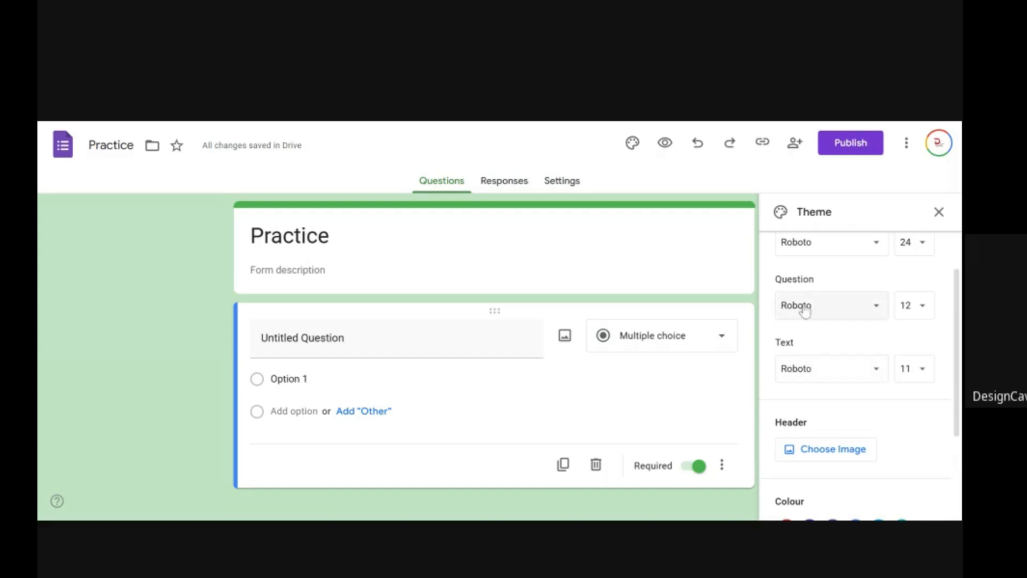
pyautogui.scroll(1, 803, 303)
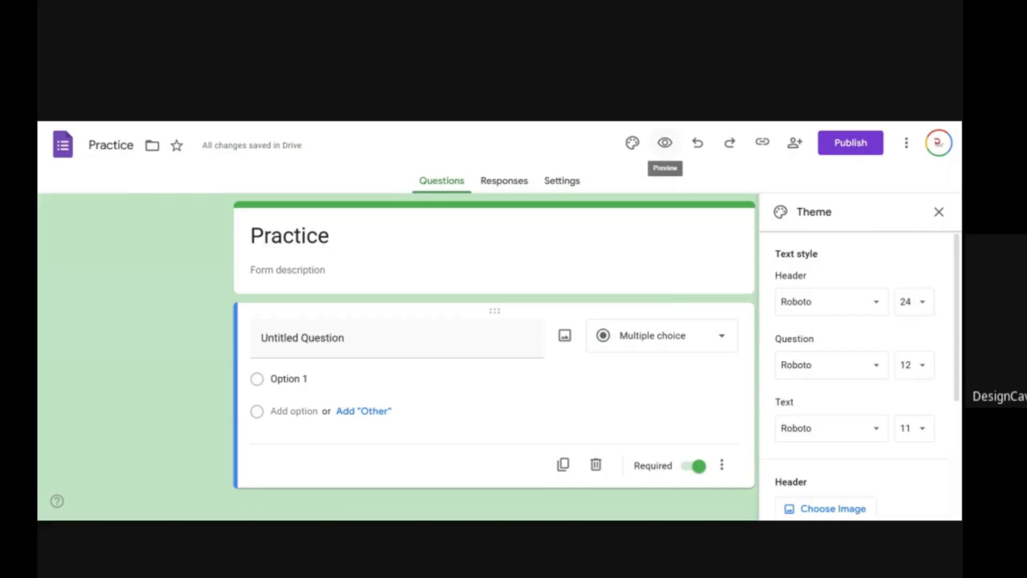
# - Preview the form as responders see it, return to editing, and review its sharing access
pyautogui.click(663, 152)
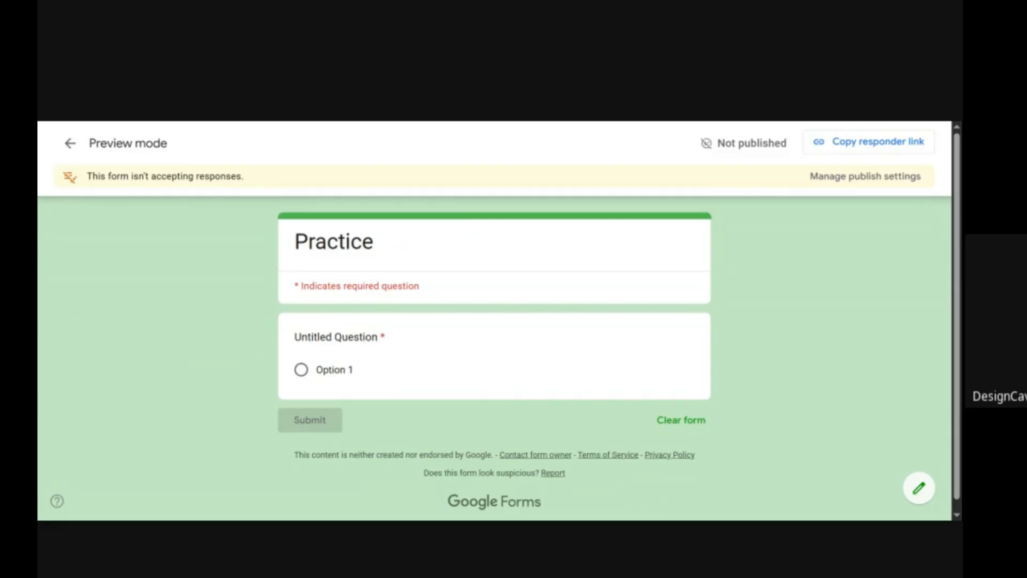
pyautogui.click(379, 122)
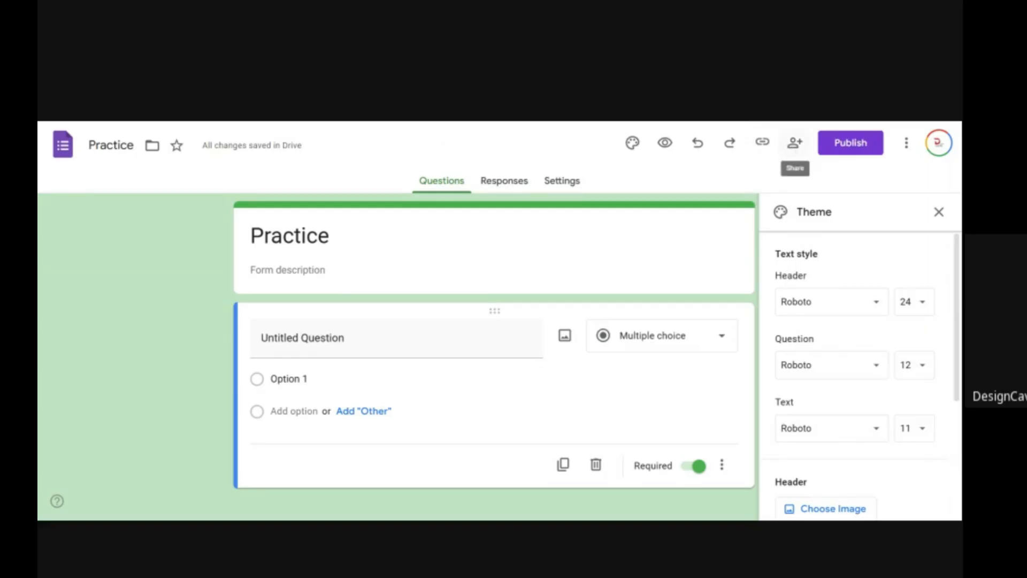
pyautogui.click(795, 142)
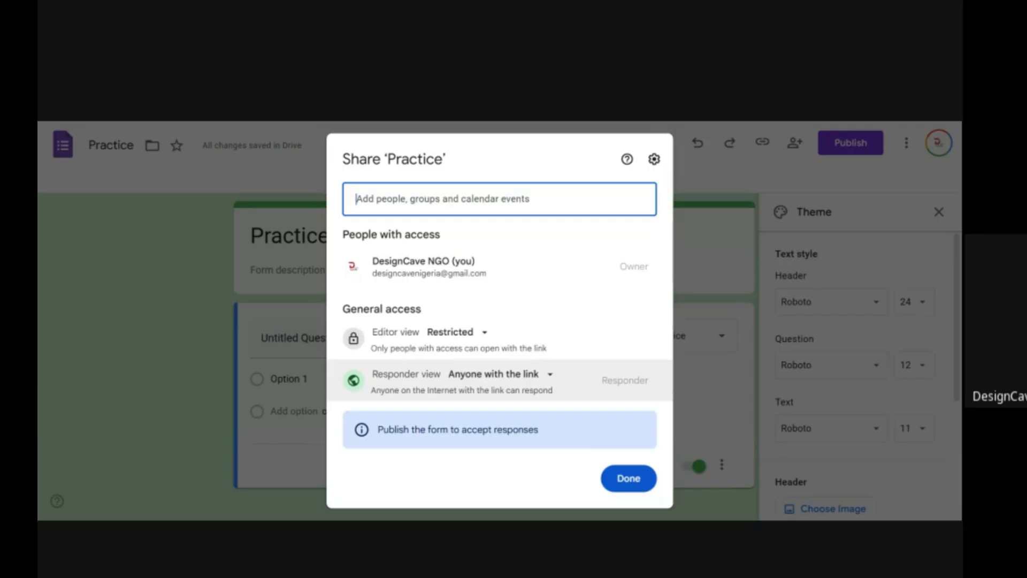
pyautogui.click(630, 481)
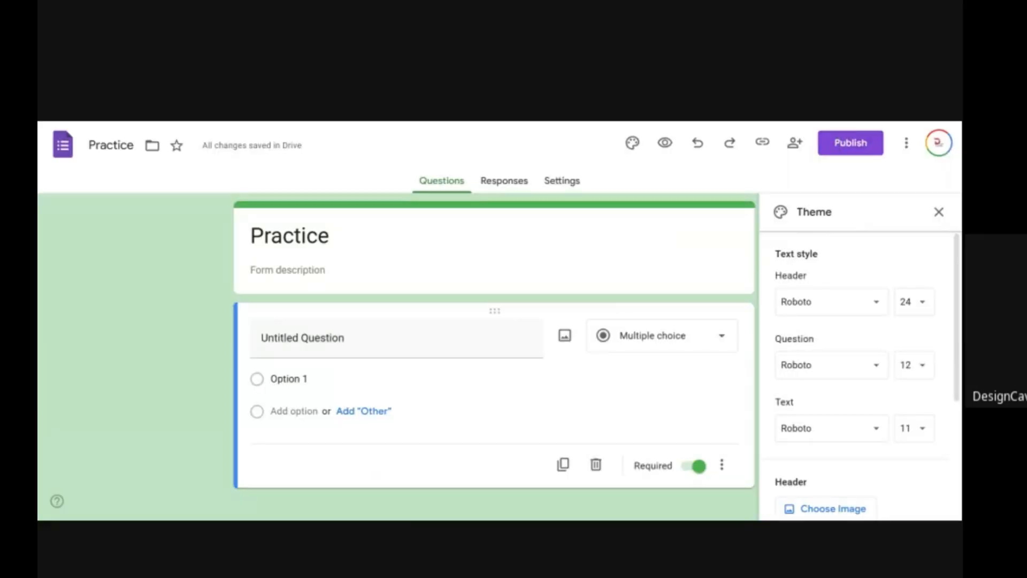
# - Review the responder link access options for publishing, and leave without publishing the form
pyautogui.click(838, 142)
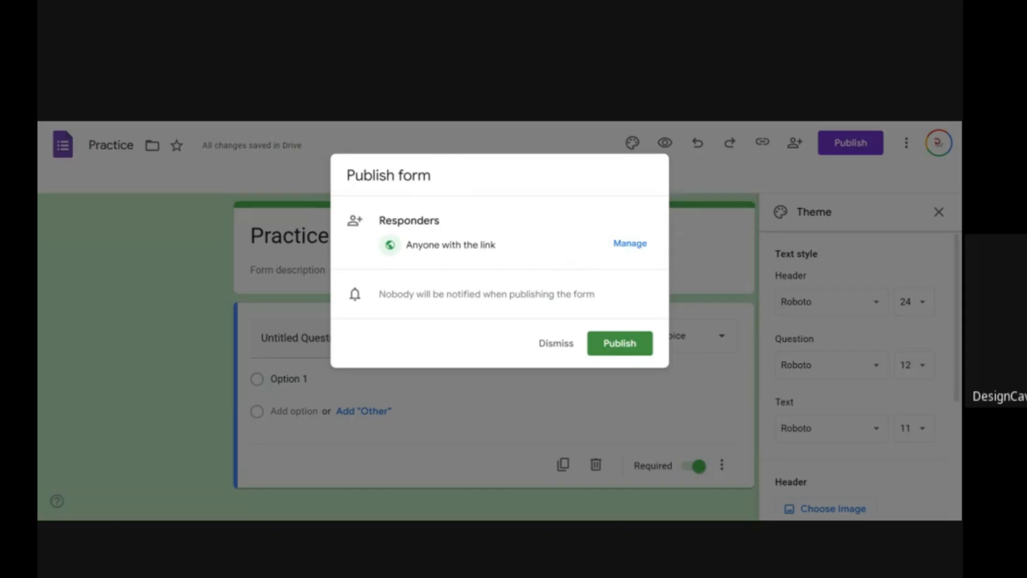
pyautogui.click(633, 246)
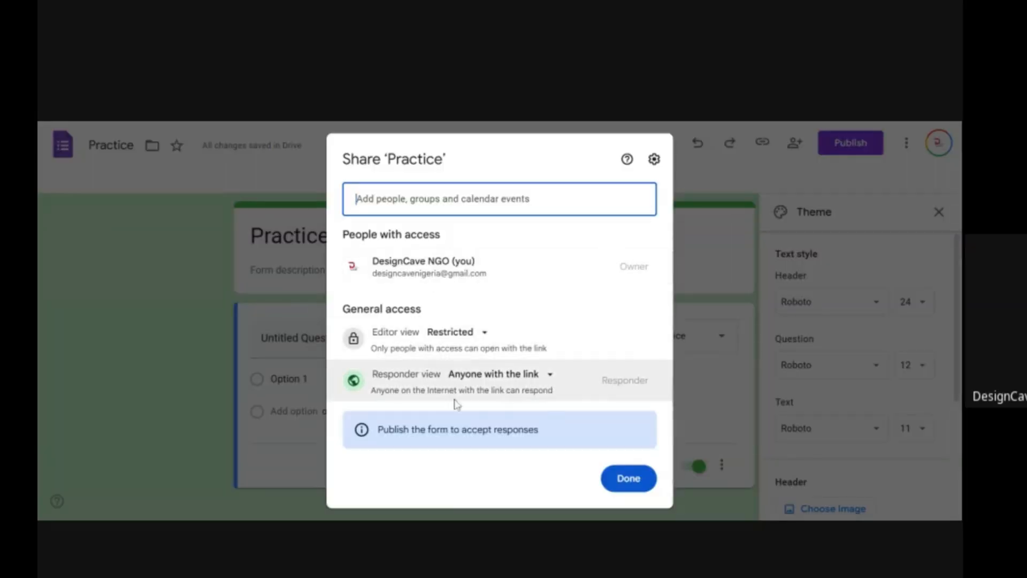
pyautogui.click(540, 375)
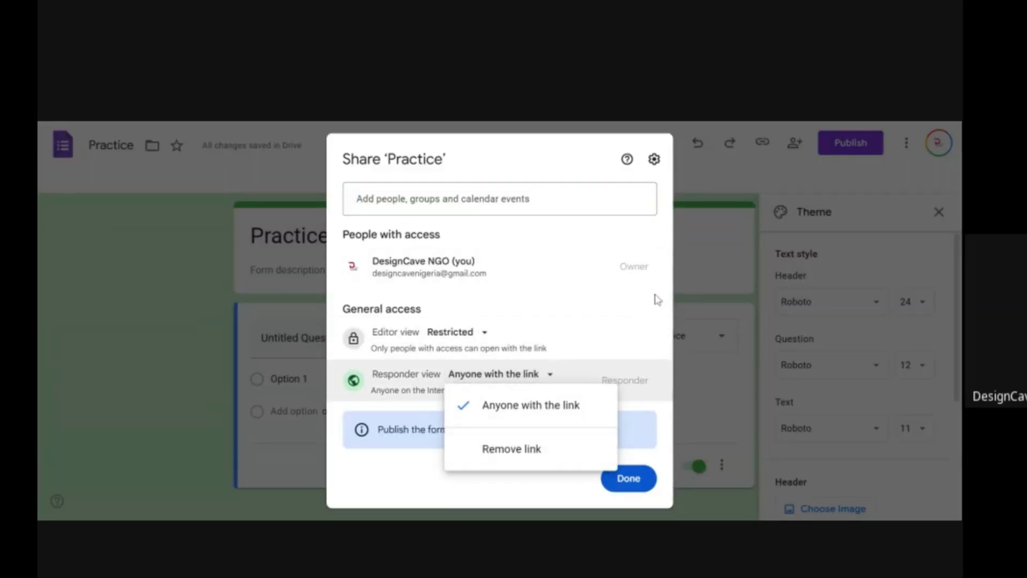
pyautogui.click(624, 477)
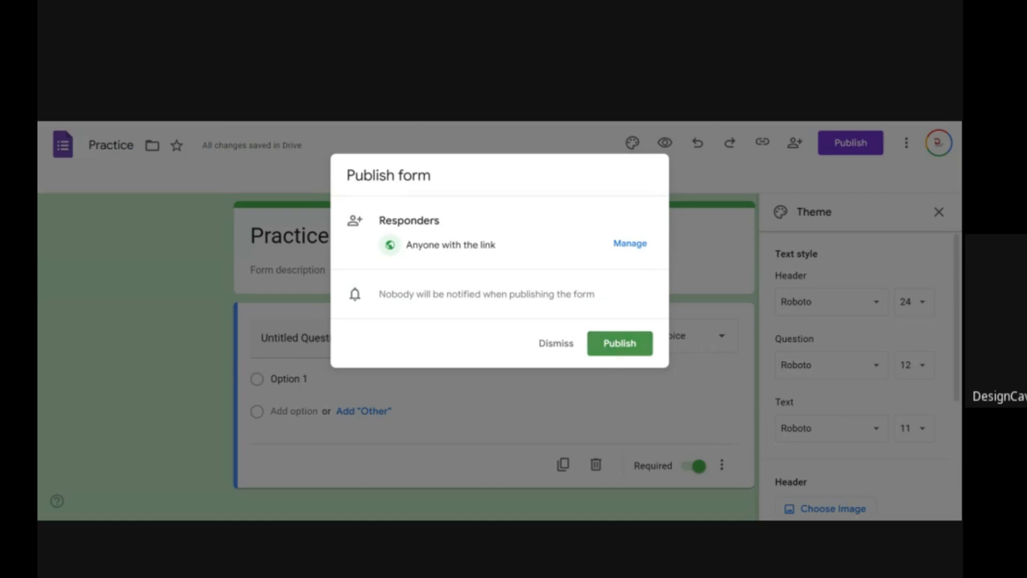
pyautogui.click(560, 352)
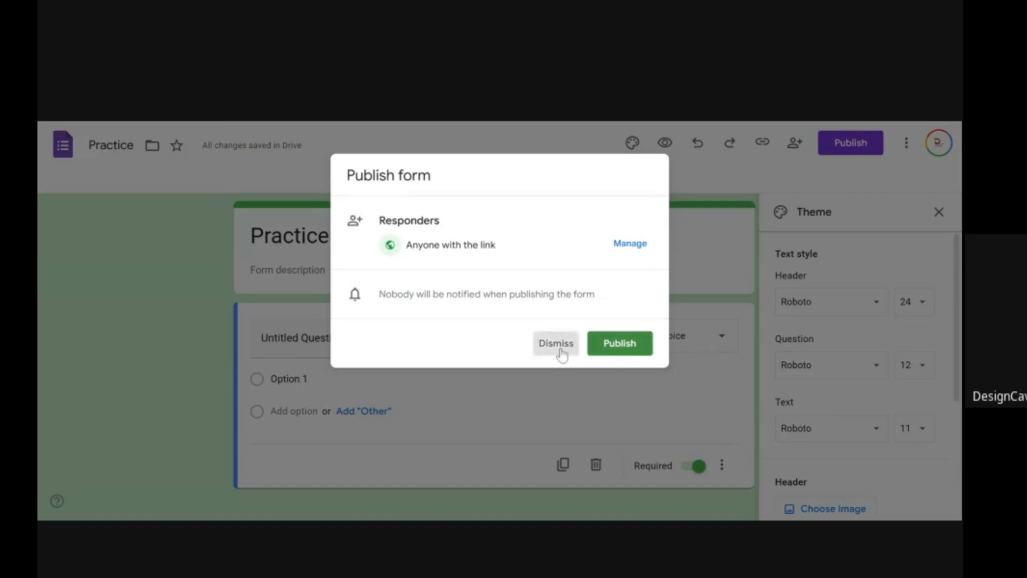
# - View the form's additional actions and close the theme settings
pyautogui.click(908, 142)
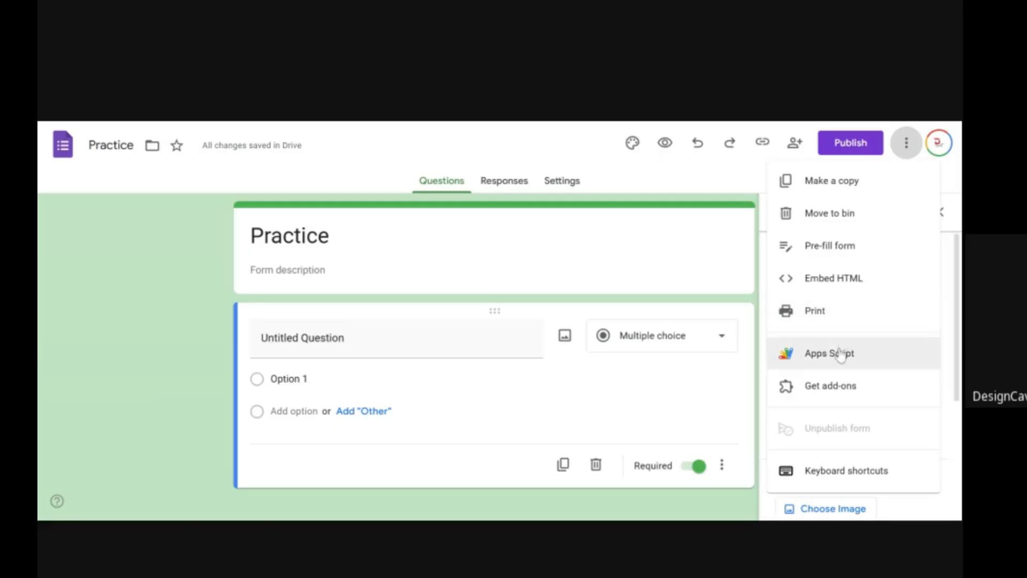
pyautogui.click(908, 159)
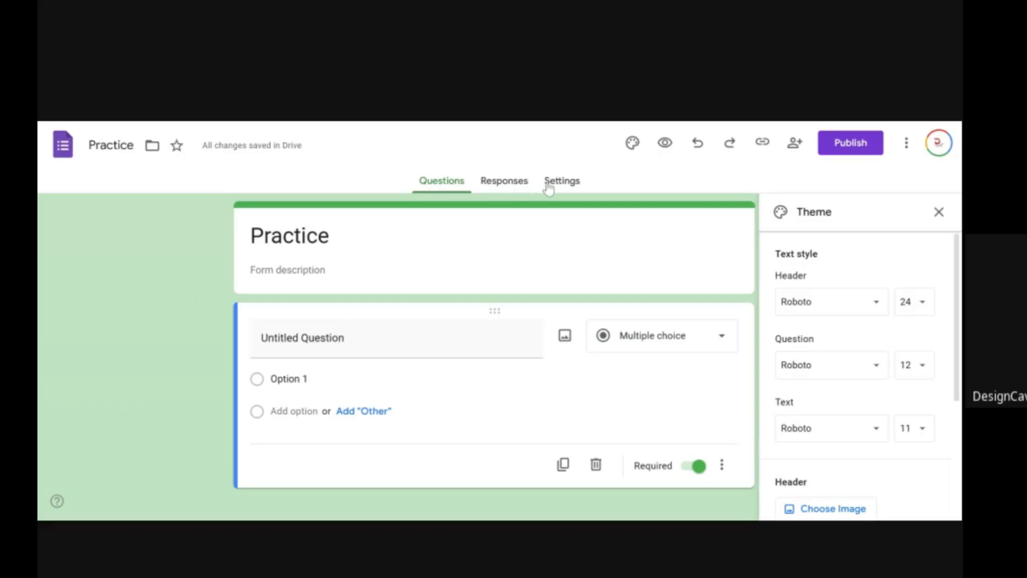
pyautogui.click(939, 212)
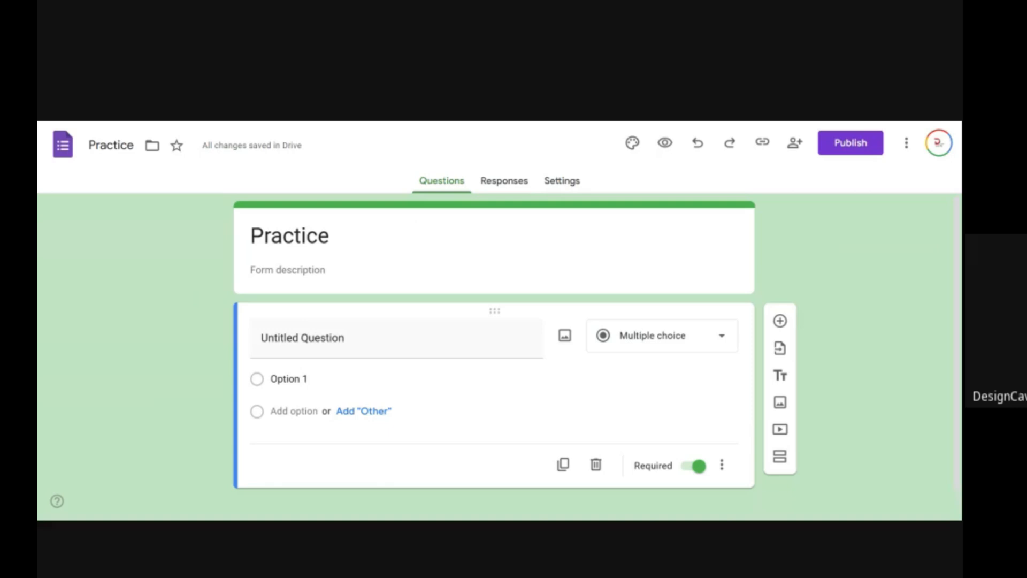
pyautogui.scroll(-1, 418, 391)
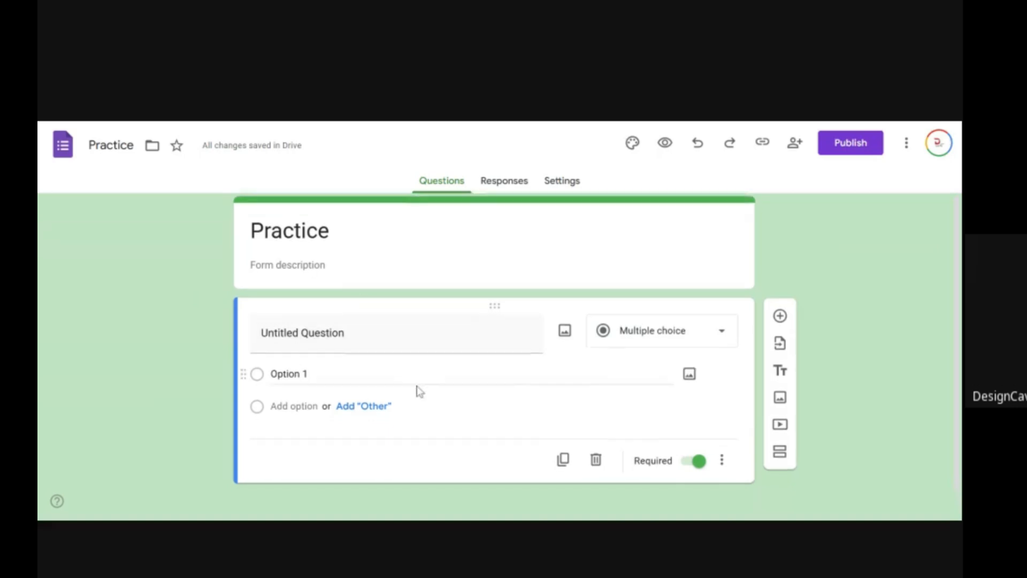
pyautogui.scroll(1, 421, 394)
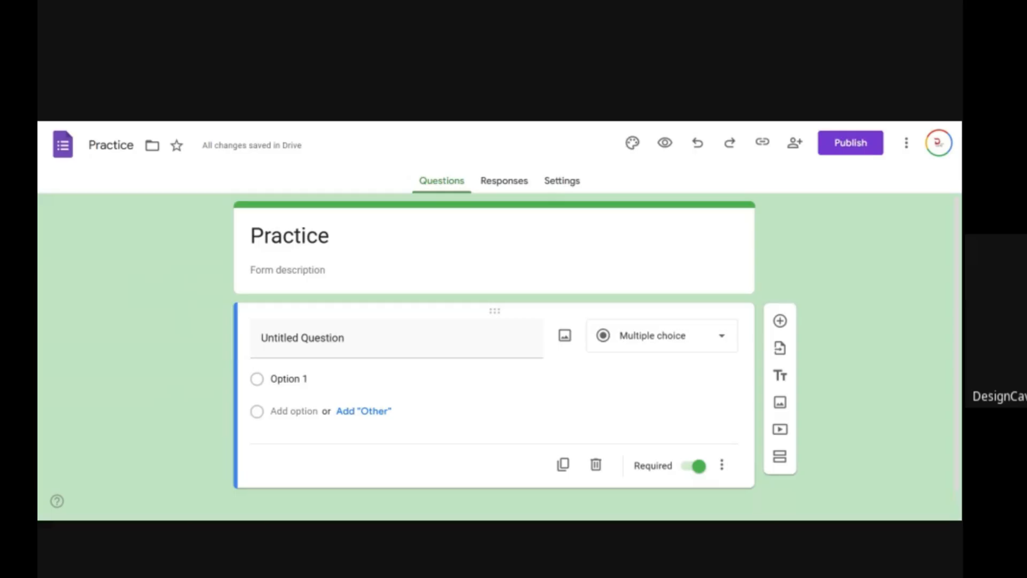
# - Change the title in the form's header to "UI/UX Google Form Registration Class"
pyautogui.click(329, 235)
pyautogui.hotkey('ctrl', 'a')
pyautogui.write('U')
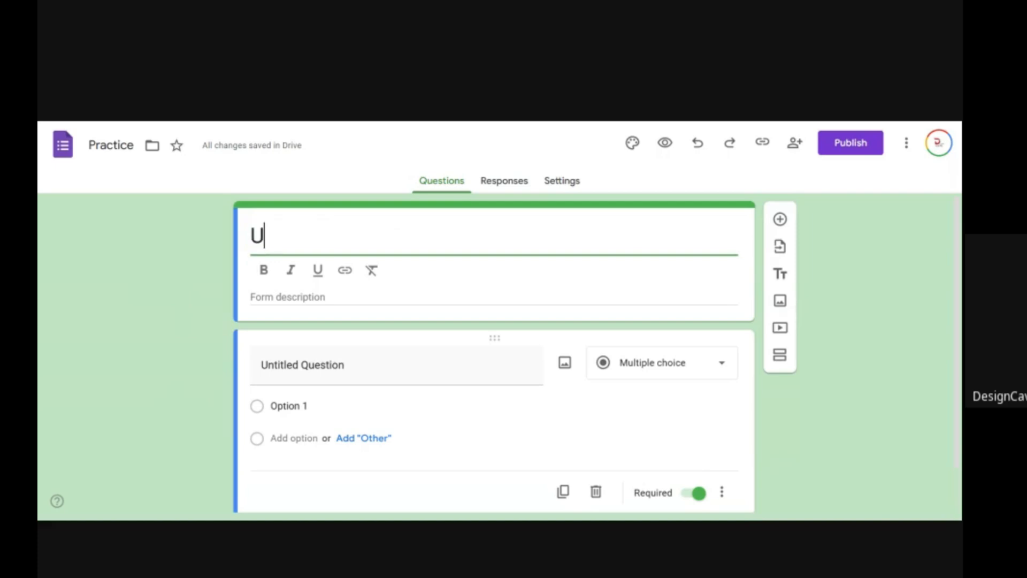
pyautogui.write('I/UX')
pyautogui.write('Goog')
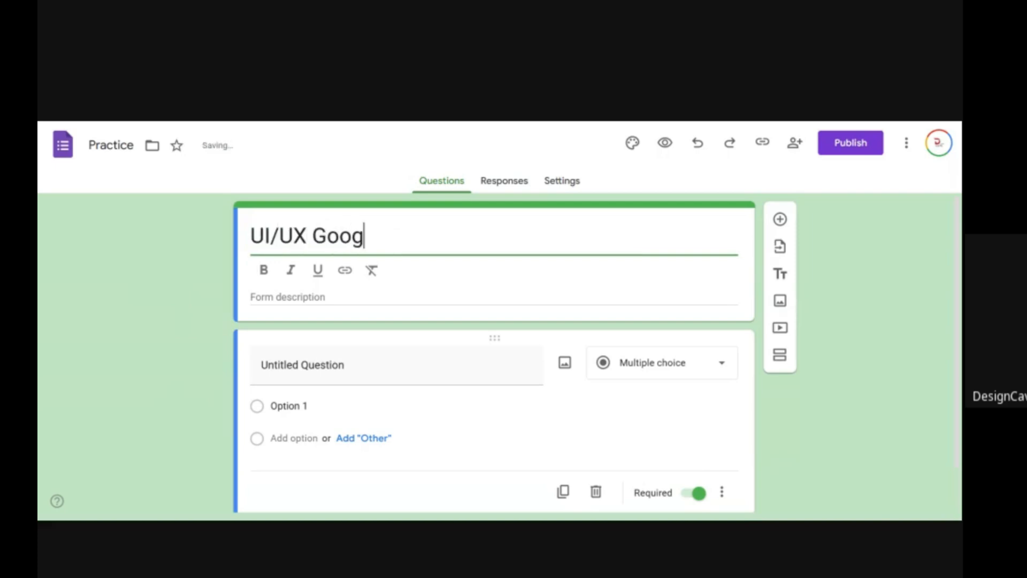
pyautogui.write('le Form Registration Link')
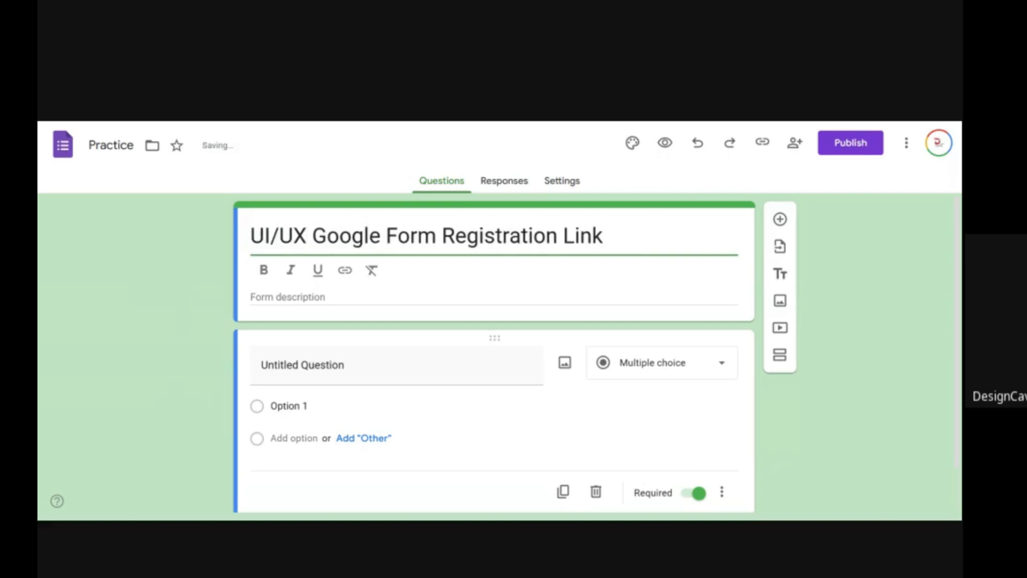
pyautogui.hotkey('ctrl', 'shift', 'Left')
pyautogui.write('Class')
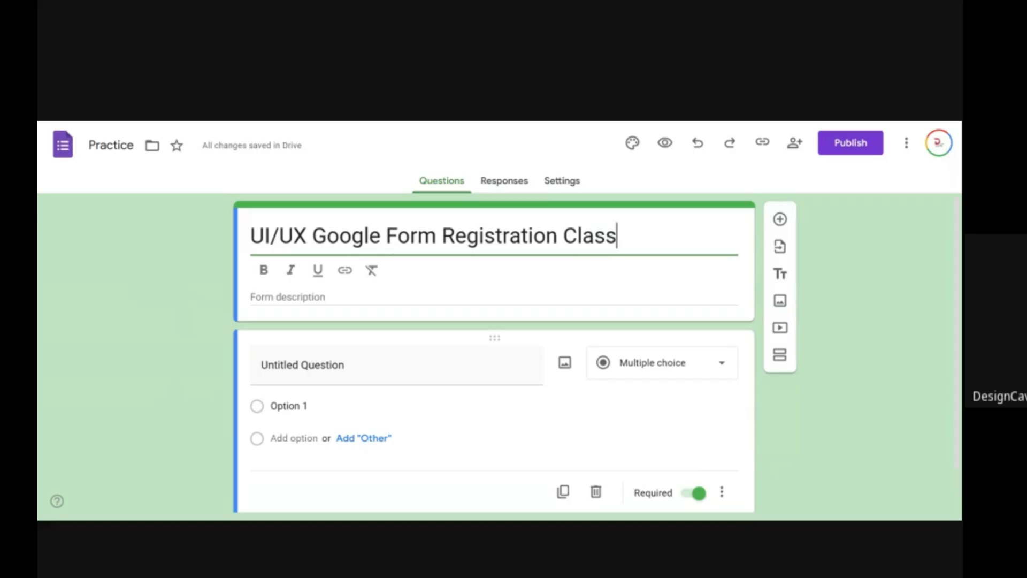
pyautogui.click(299, 123)
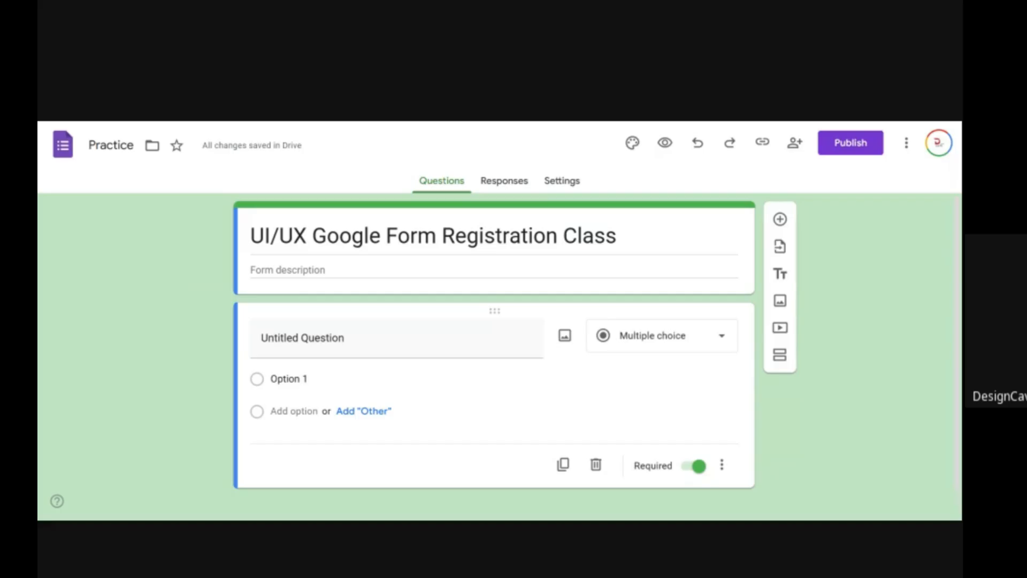
pyautogui.click(251, 215)
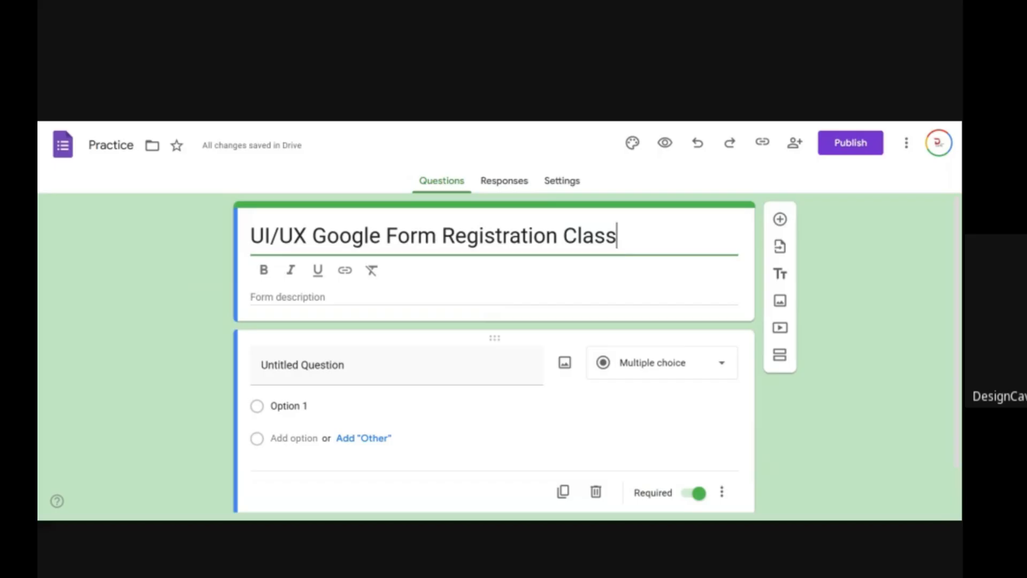
# - Enter the form description "The form is just to know how many willing people to take the class."
pyautogui.click(264, 296)
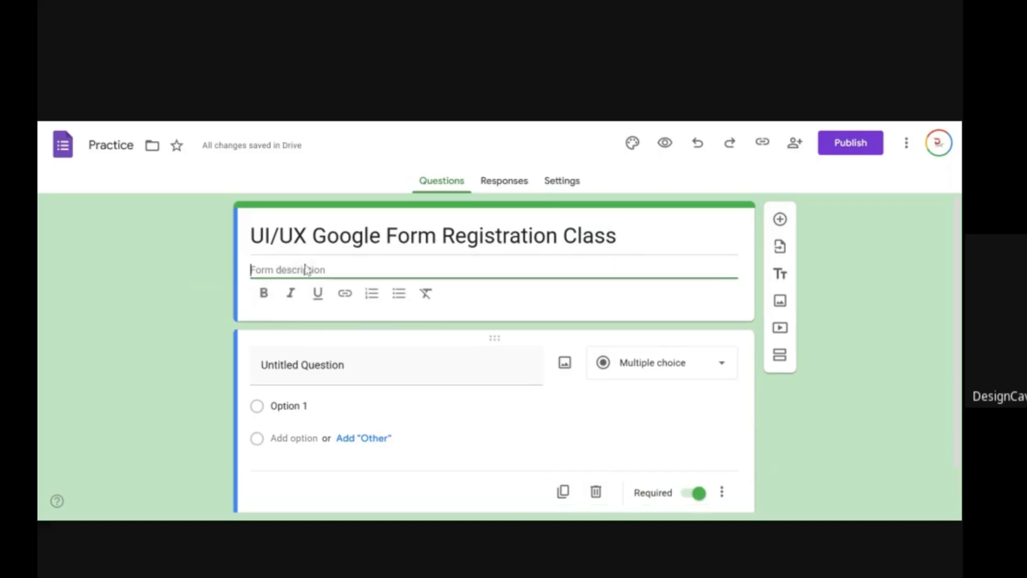
pyautogui.write('The ')
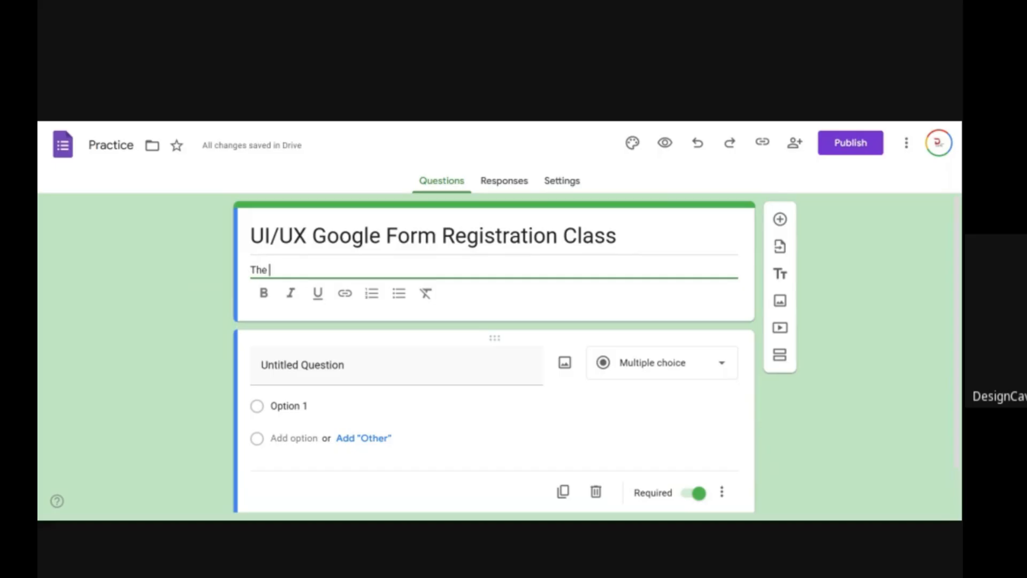
pyautogui.write('form is just to know how many willing people to take the class.')
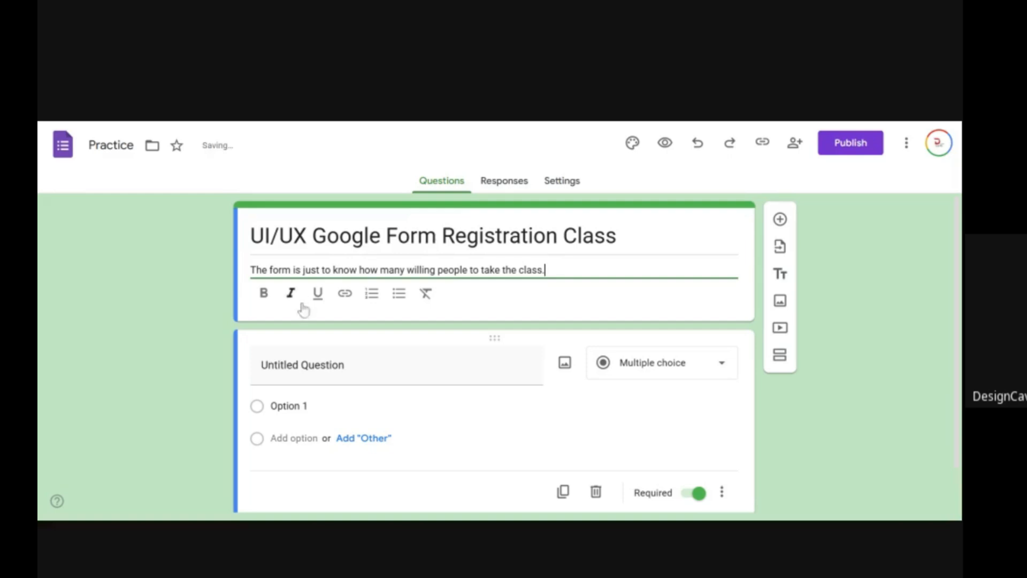
pyautogui.scroll(-1, 385, 398)
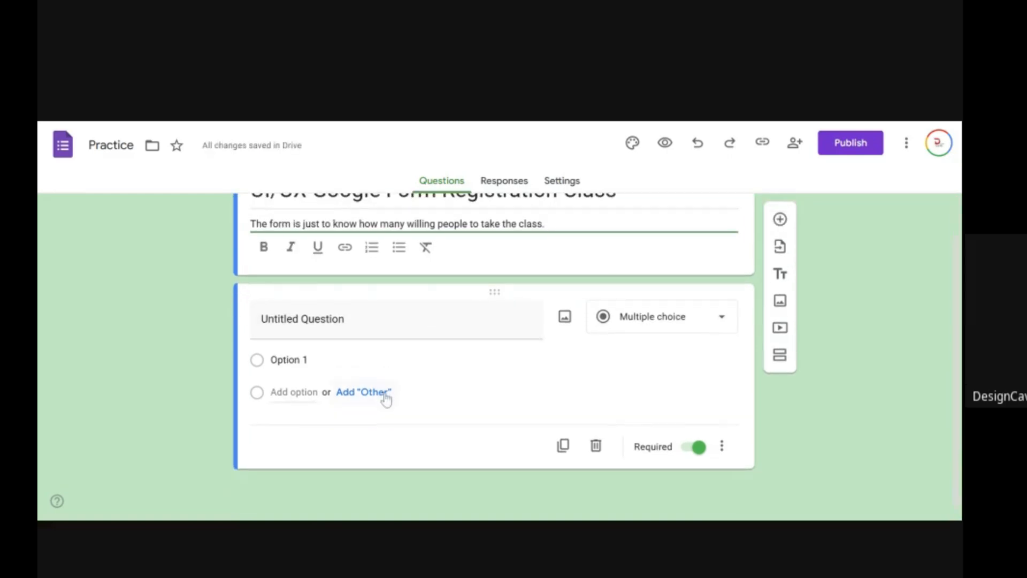
pyautogui.scroll(1, 385, 398)
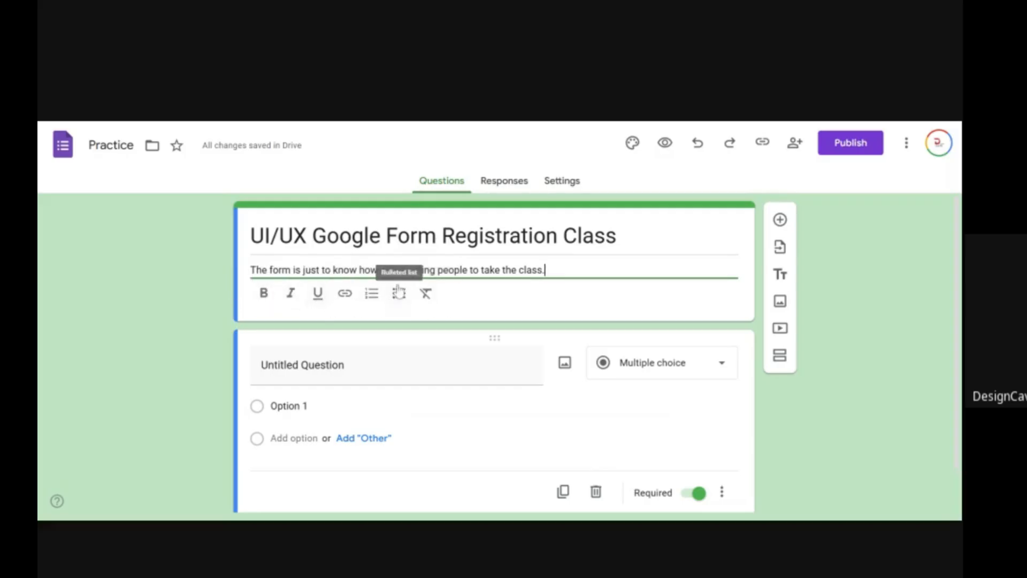
# - Set the untitled question's answer type to Short answer
pyautogui.click(317, 127)
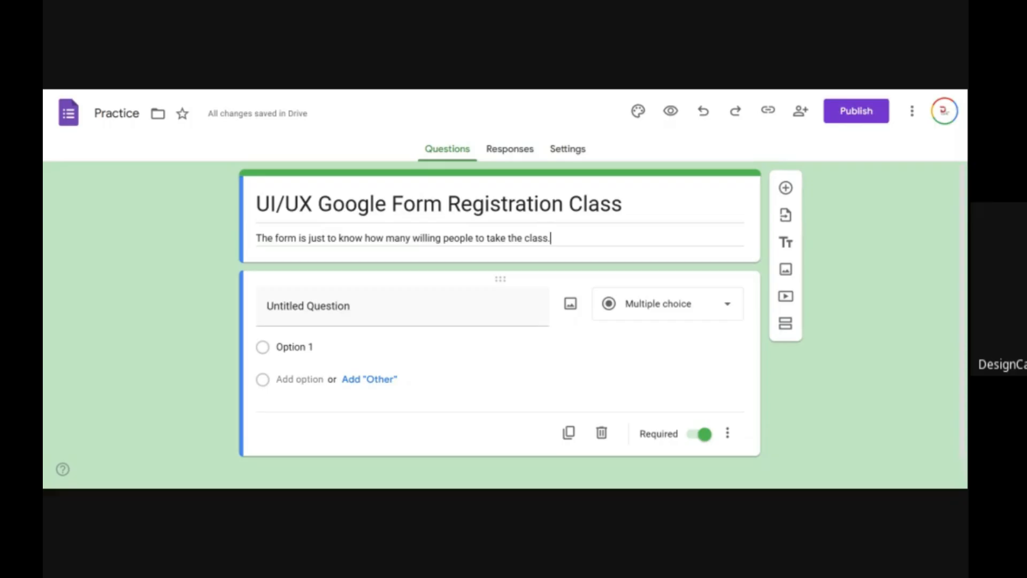
pyautogui.click(551, 238)
pyautogui.click(689, 333)
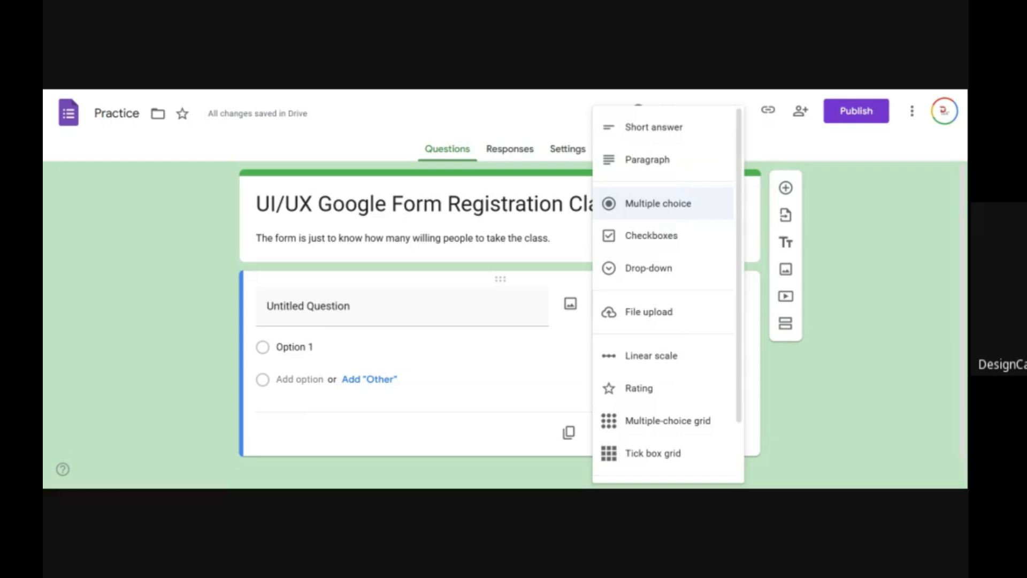
pyautogui.click(663, 236)
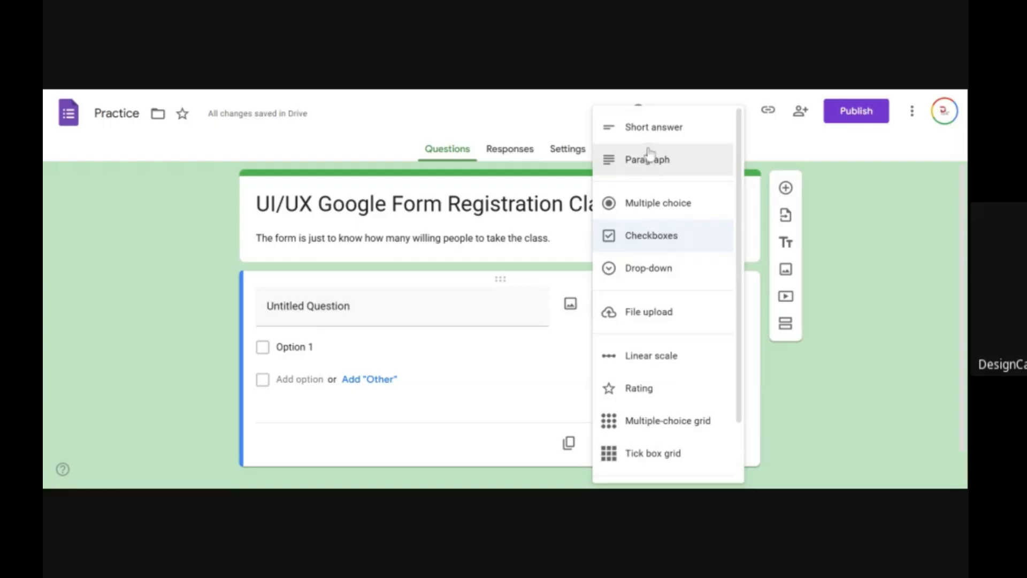
pyautogui.click(650, 131)
# - Enter "What is your name?" as the title of the short-answer question
pyautogui.click(418, 331)
pyautogui.write('Wh')
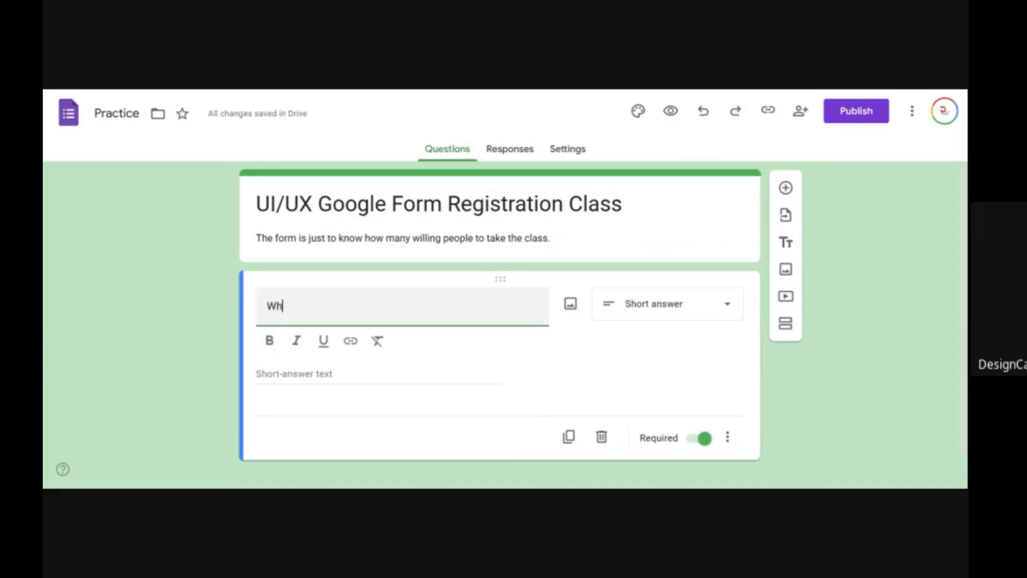
pyautogui.write('at is your name?')
pyautogui.scroll(-1, 307, 358)
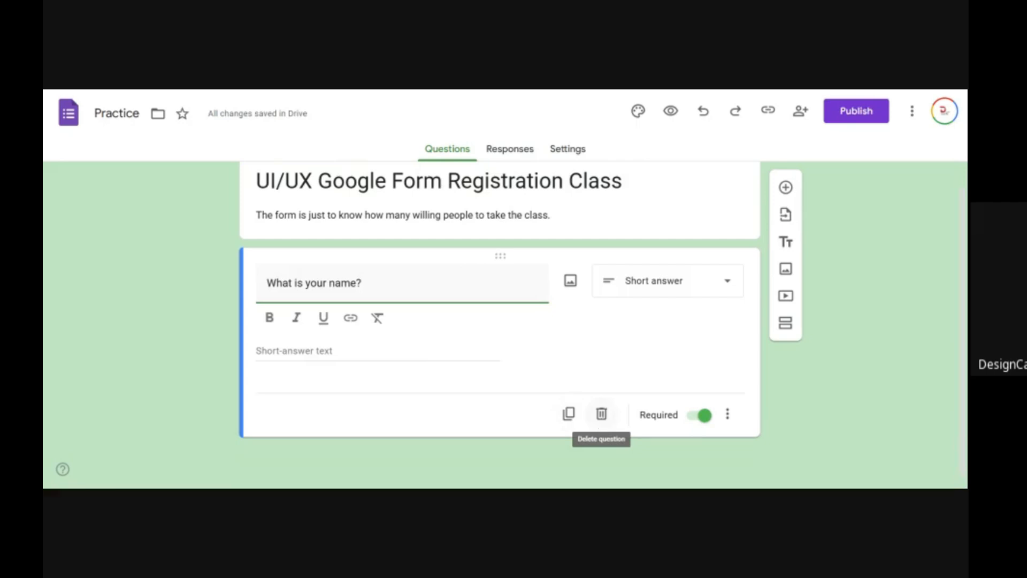
pyautogui.click(705, 422)
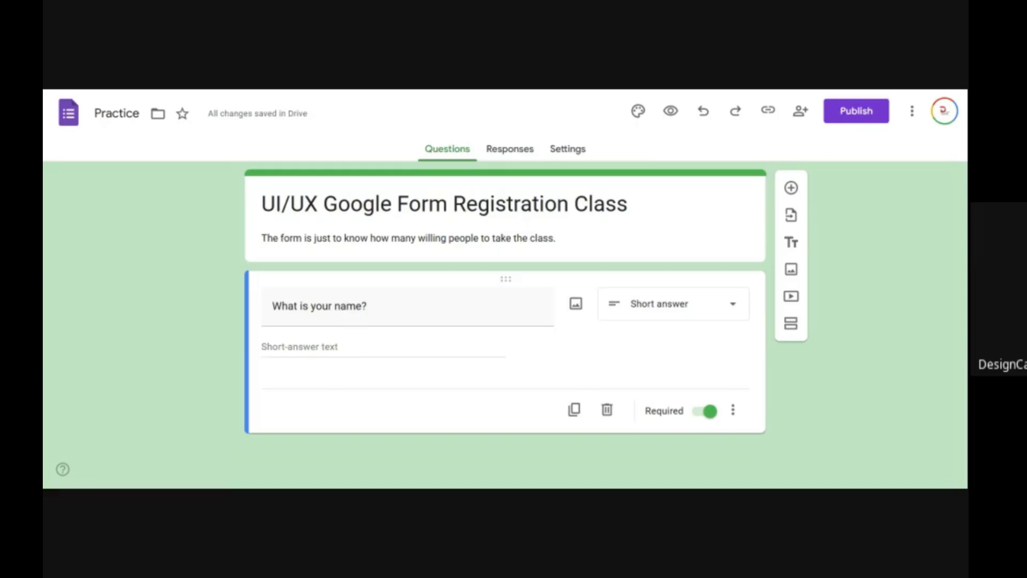
pyautogui.click(736, 443)
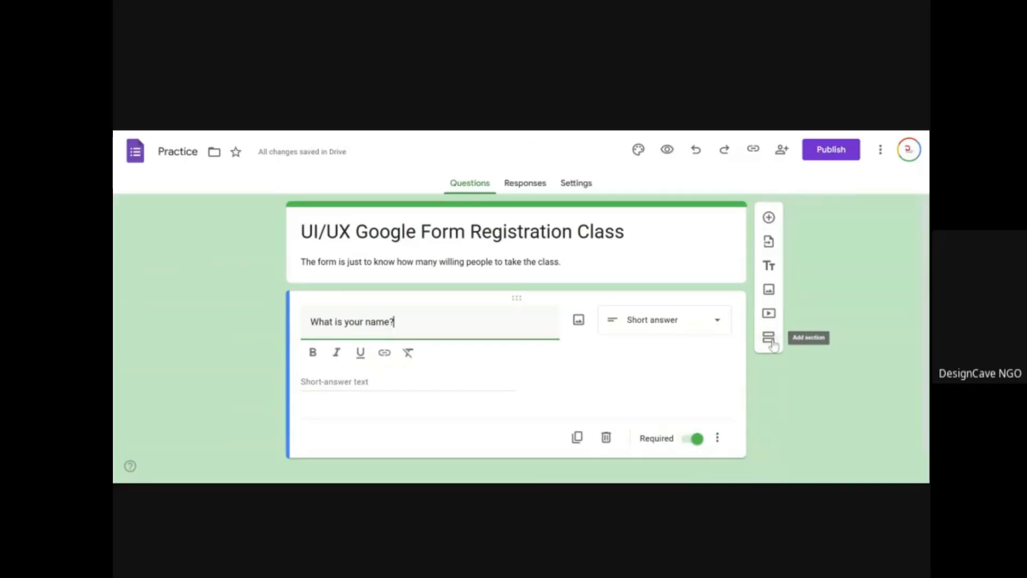
pyautogui.click(535, 135)
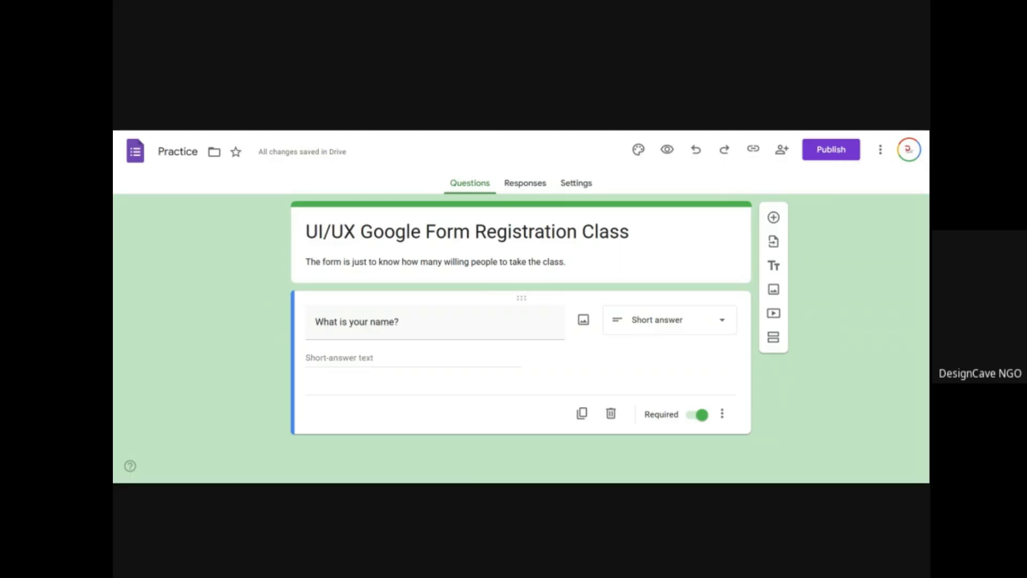
# - Add a new section after the name question and title it "Demographic"
pyautogui.click(398, 322)
pyautogui.click(768, 337)
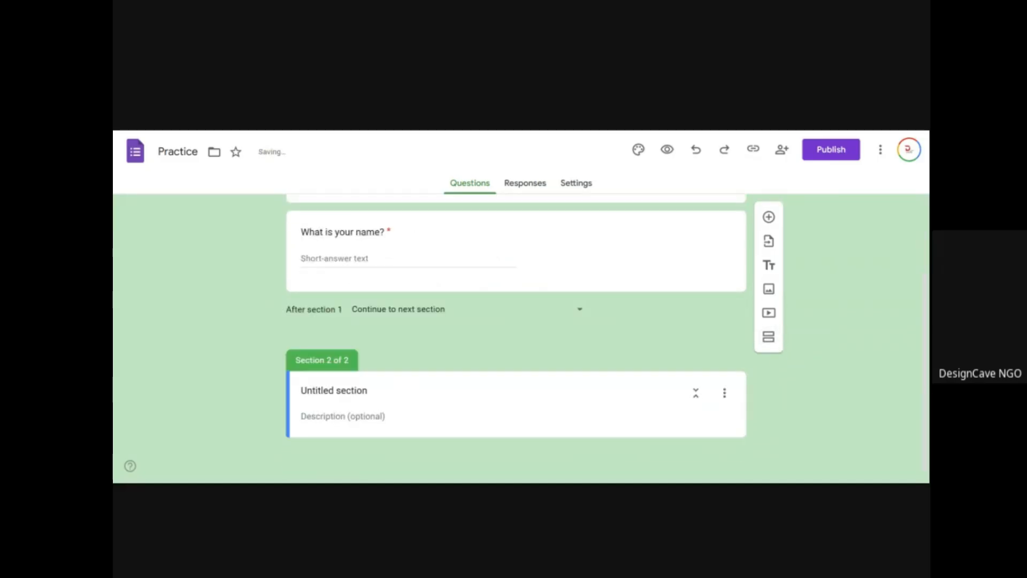
pyautogui.moveTo(368, 390); pyautogui.dragTo(301, 390)
pyautogui.write('Demograp')
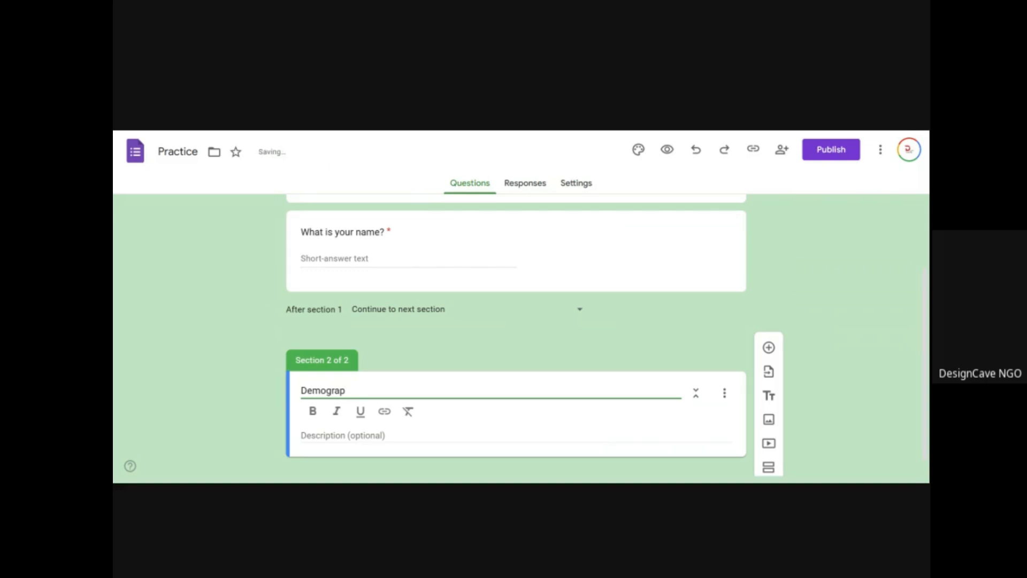
pyautogui.write('hic')
pyautogui.click(533, 354)
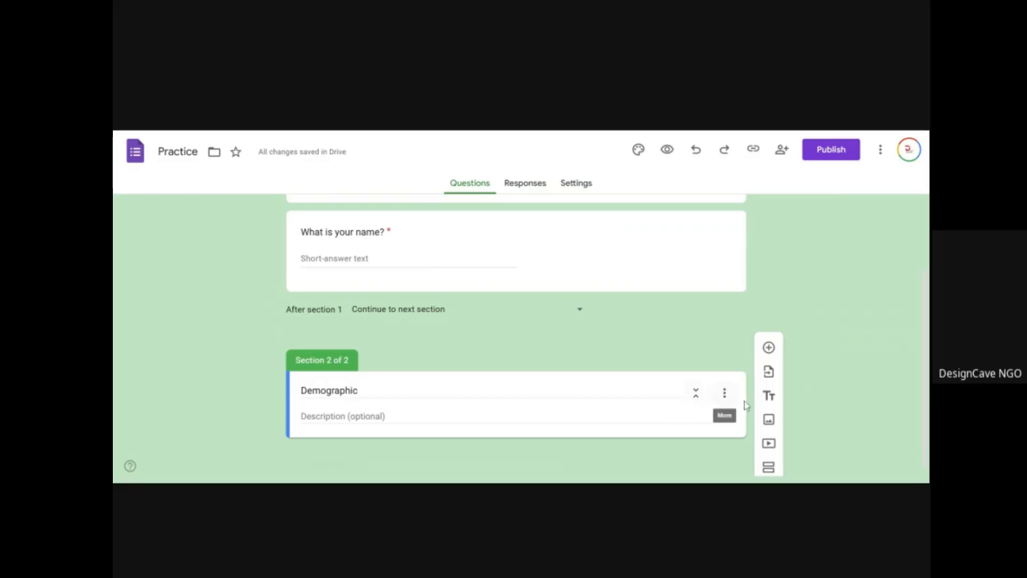
# - Add a multiple-choice question to the Demographic section and duplicate it
pyautogui.click(768, 347)
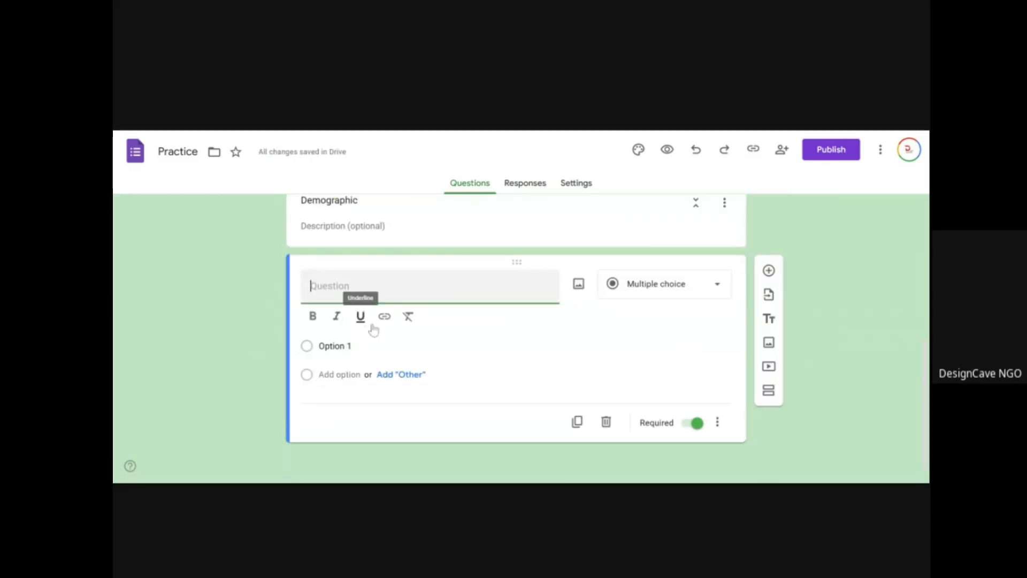
pyautogui.scroll(3, 513, 334)
pyautogui.scroll(-2, 503, 364)
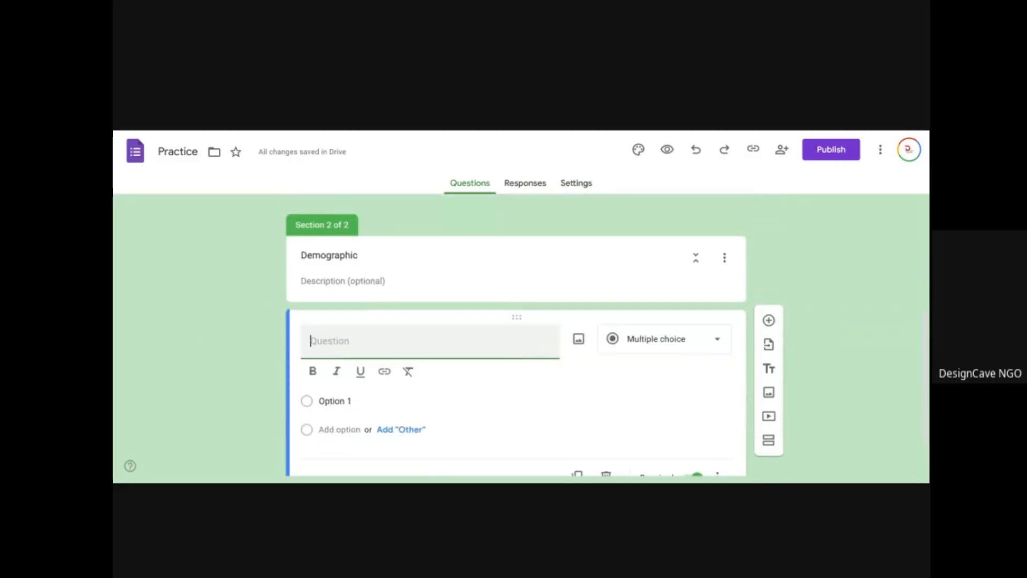
pyautogui.scroll(-1, 642, 388)
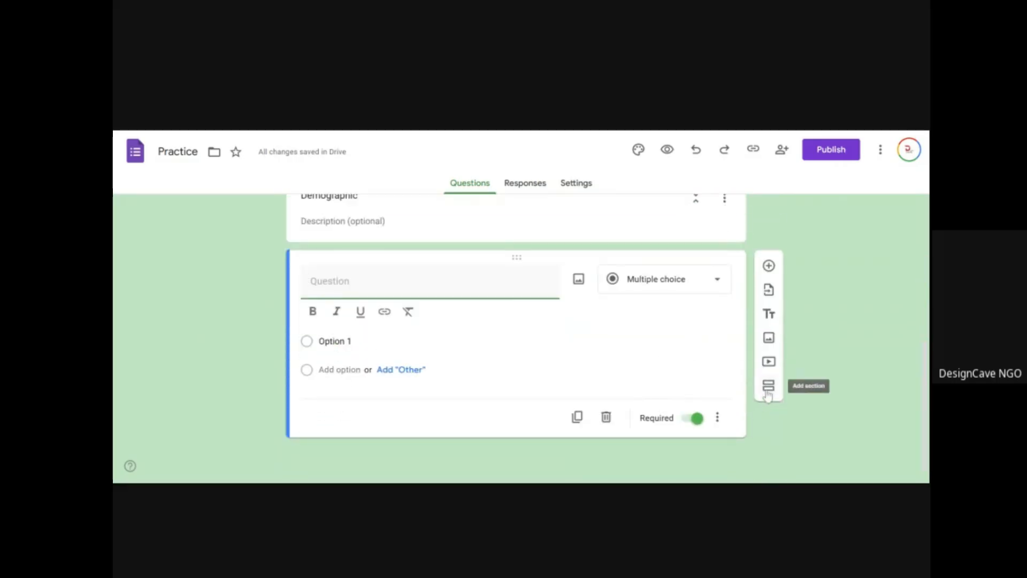
pyautogui.click(576, 417)
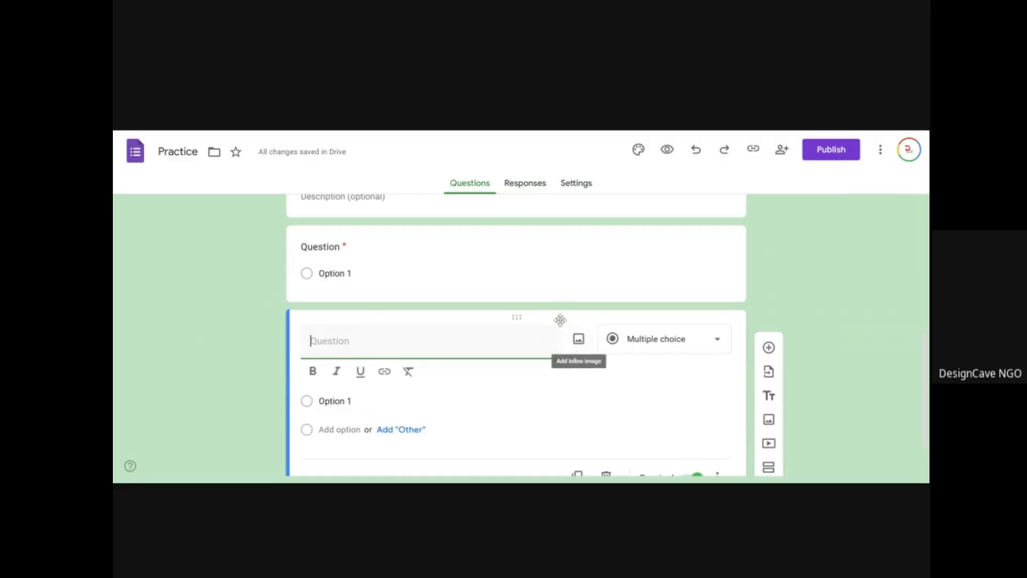
# - Make the duplicated question optional and set its answer type to File upload
pyautogui.scroll(-1, 601, 367)
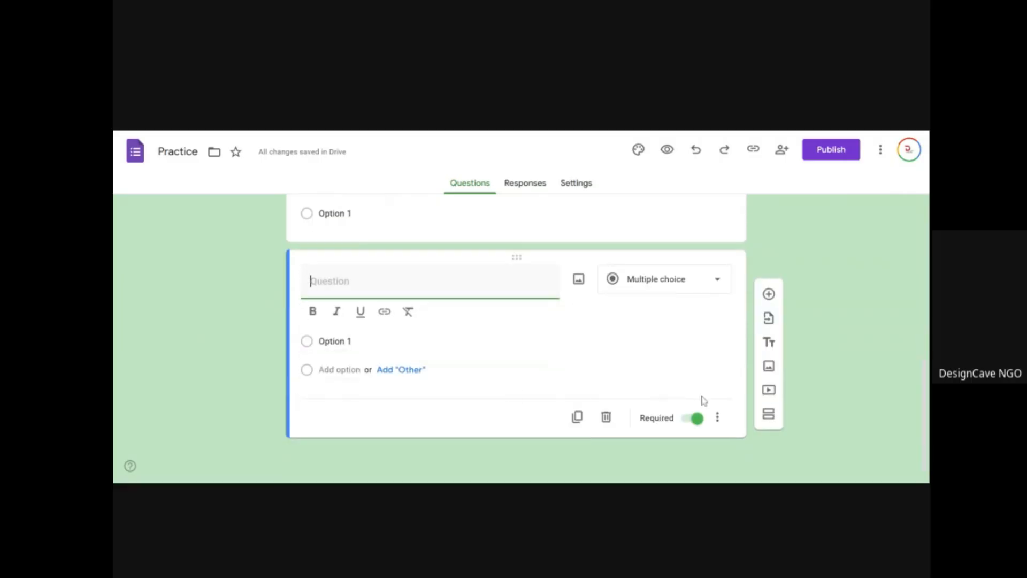
pyautogui.click(695, 423)
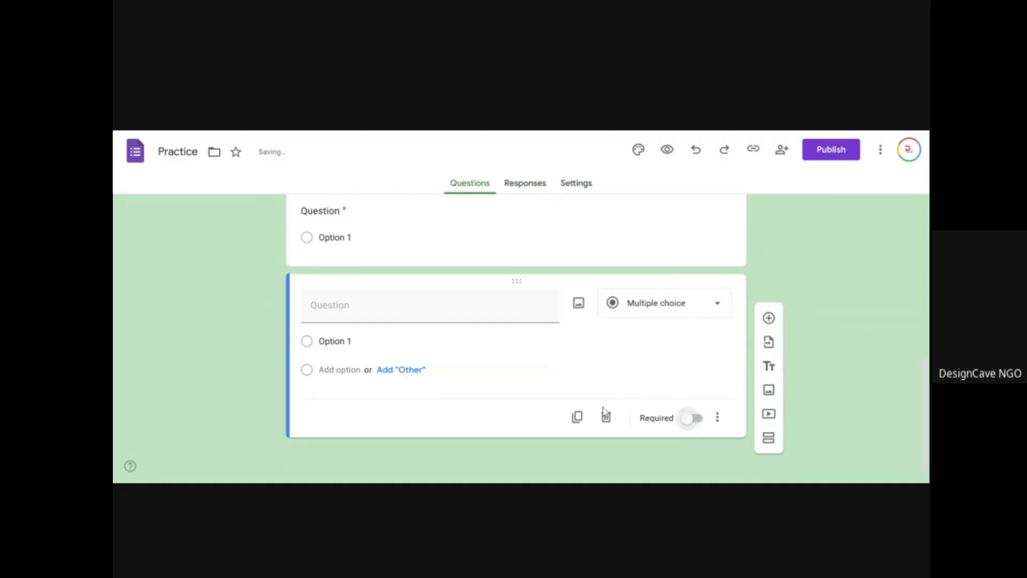
pyautogui.click(635, 303)
pyautogui.click(636, 327)
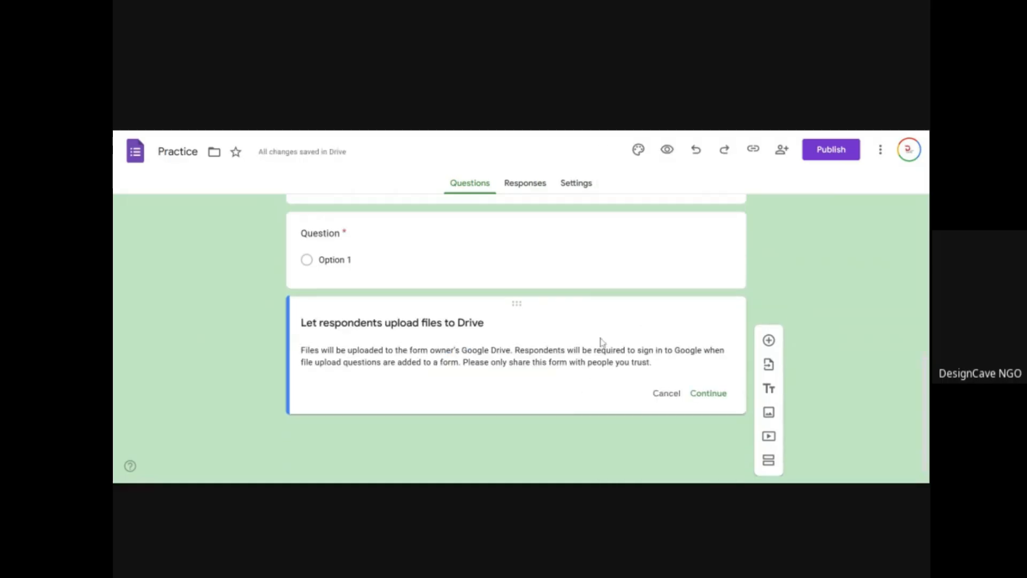
pyautogui.click(704, 394)
# - Show the description and response validation for the "What is your name?" question
pyautogui.scroll(4, 560, 345)
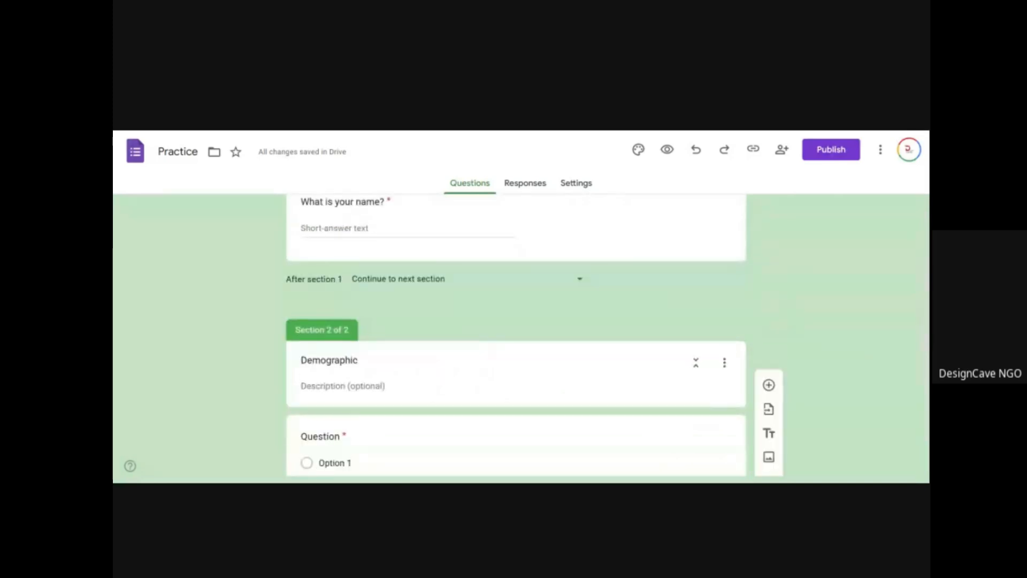
pyautogui.scroll(1, 612, 287)
pyautogui.scroll(2, 588, 321)
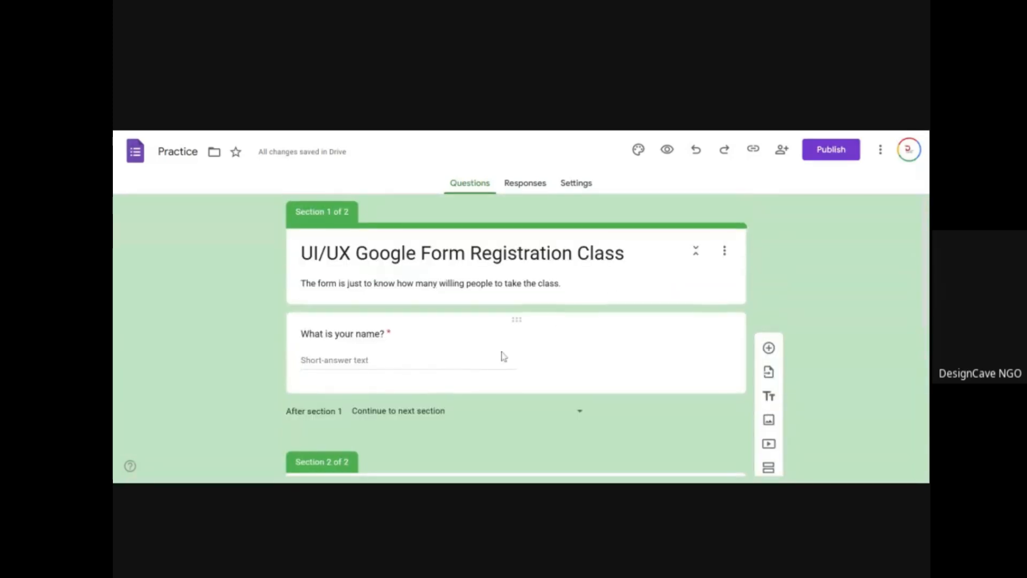
pyautogui.click(539, 360)
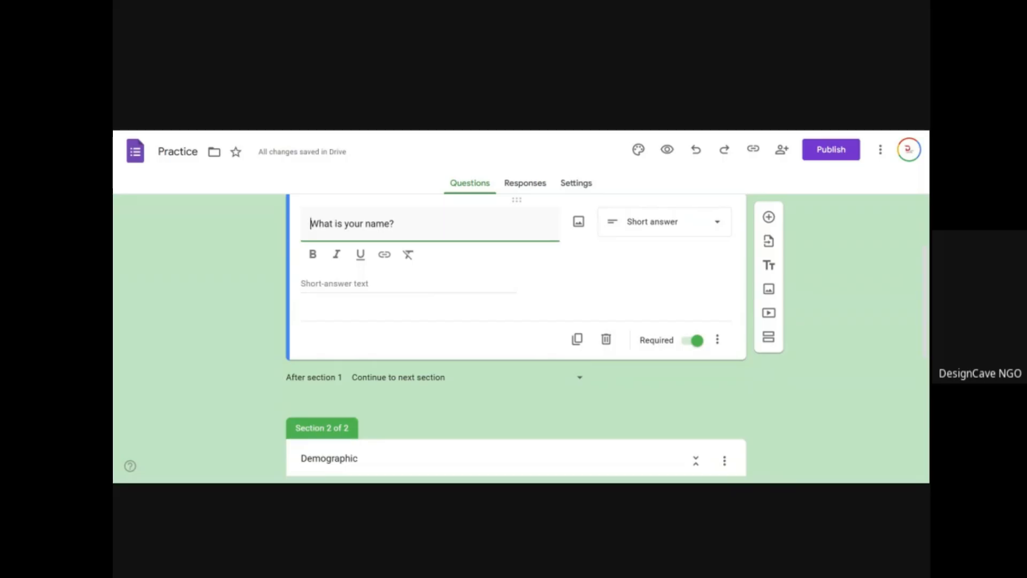
pyautogui.click(615, 132)
pyautogui.click(718, 342)
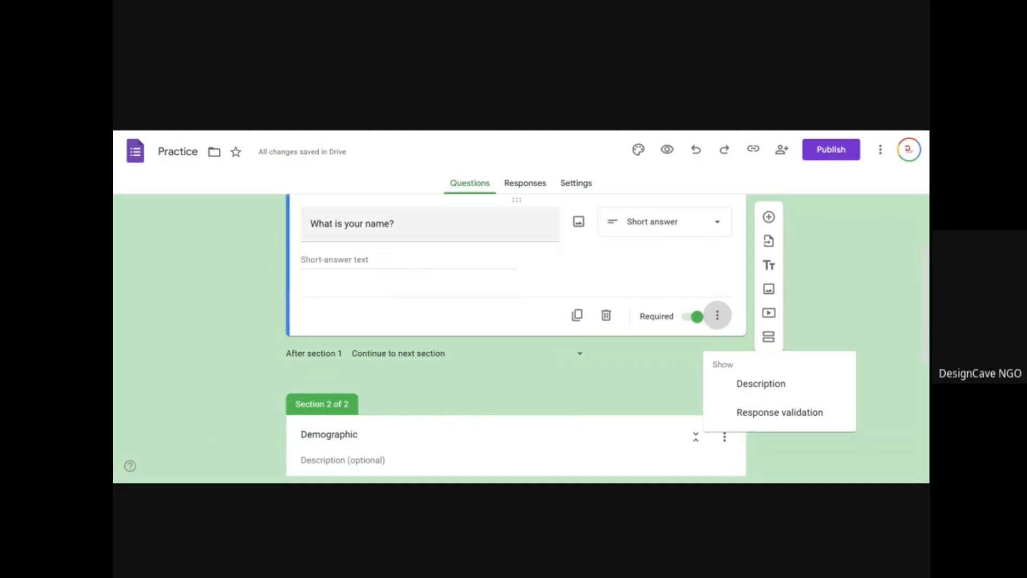
pyautogui.click(766, 394)
pyautogui.click(717, 344)
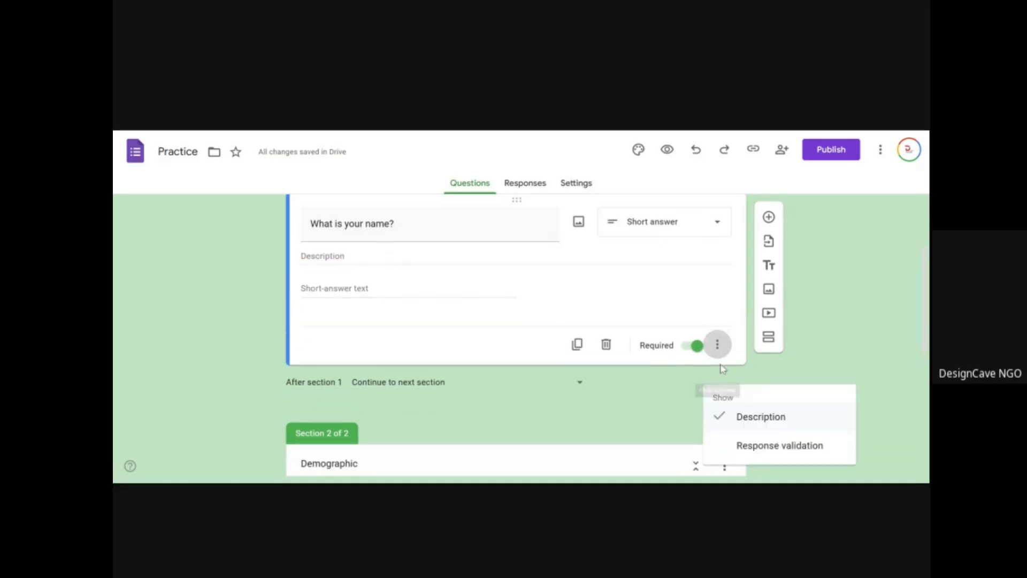
pyautogui.click(758, 451)
# - View the navigation options after section 1, and add a new section below the file upload question
pyautogui.click(390, 299)
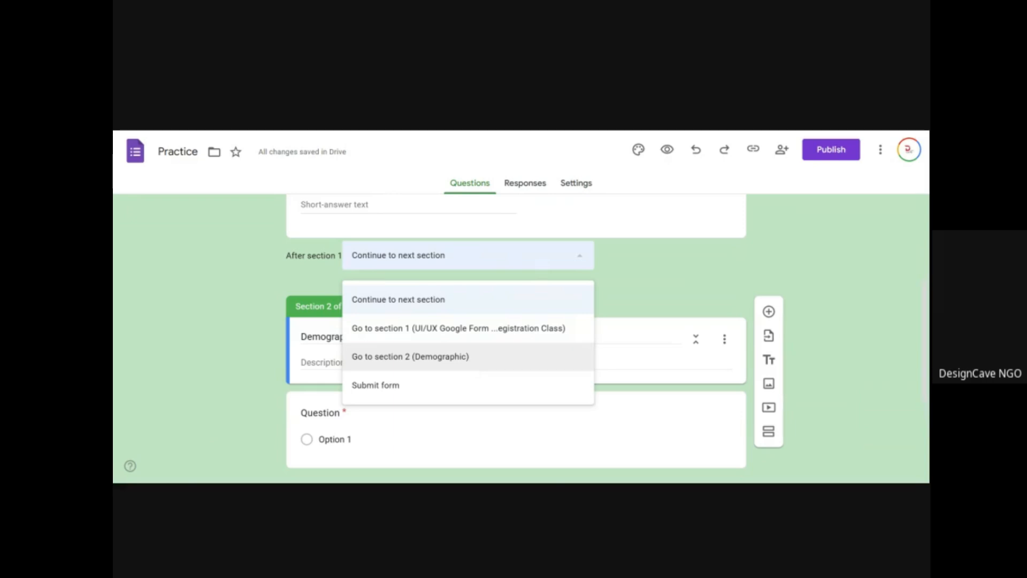
pyautogui.click(699, 272)
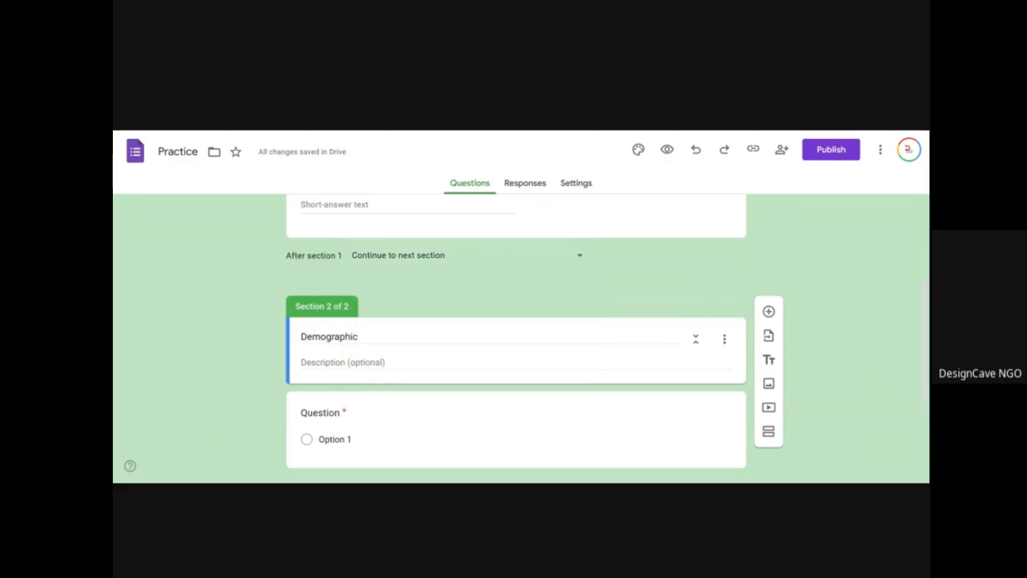
pyautogui.scroll(-2, 698, 281)
pyautogui.scroll(-1, 698, 281)
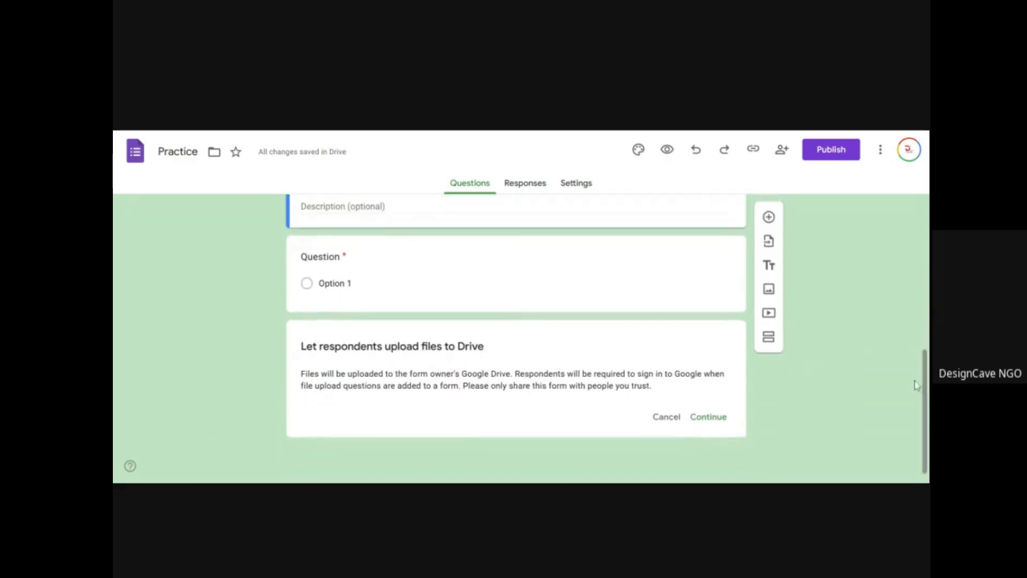
pyautogui.click(739, 369)
pyautogui.click(769, 455)
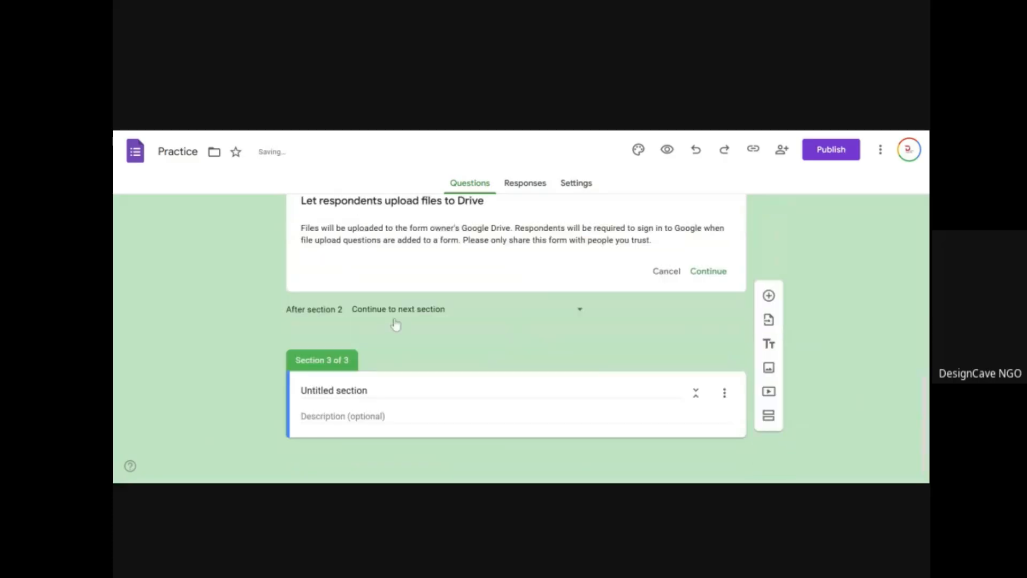
# - Set the form to go to section 3 (Untitled section) after section 1
pyautogui.scroll(5, 380, 315)
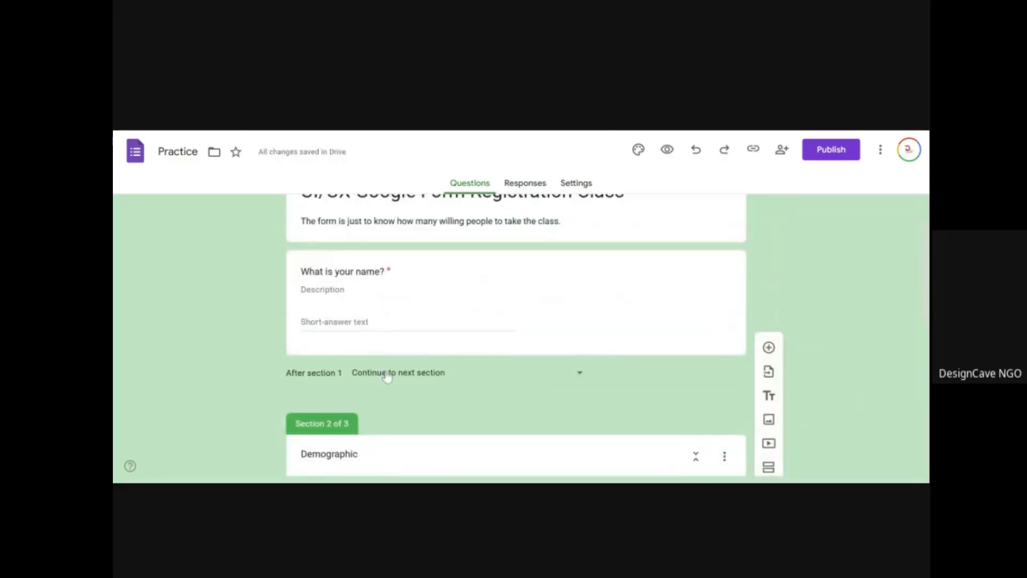
pyautogui.click(387, 375)
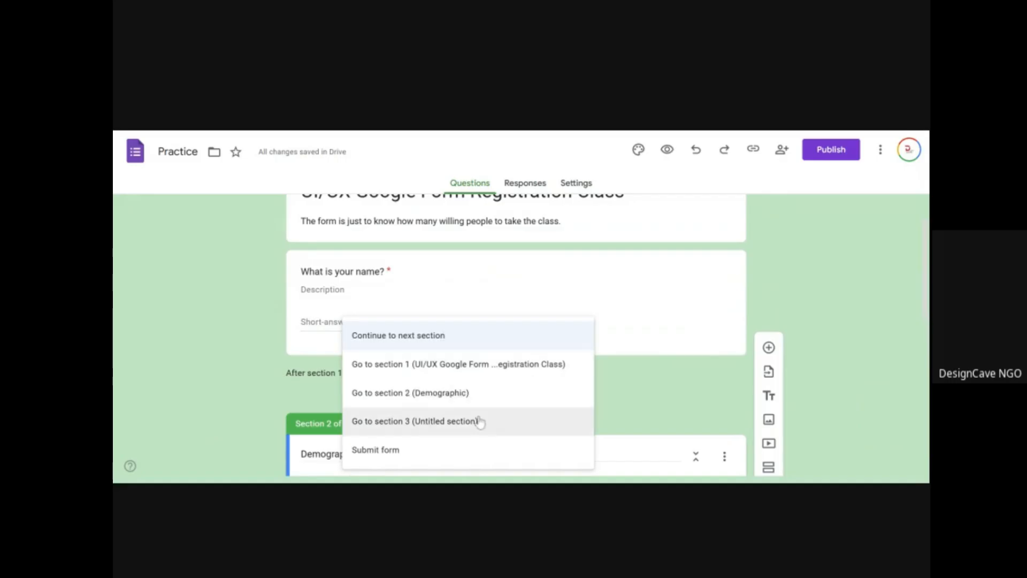
pyautogui.click(479, 421)
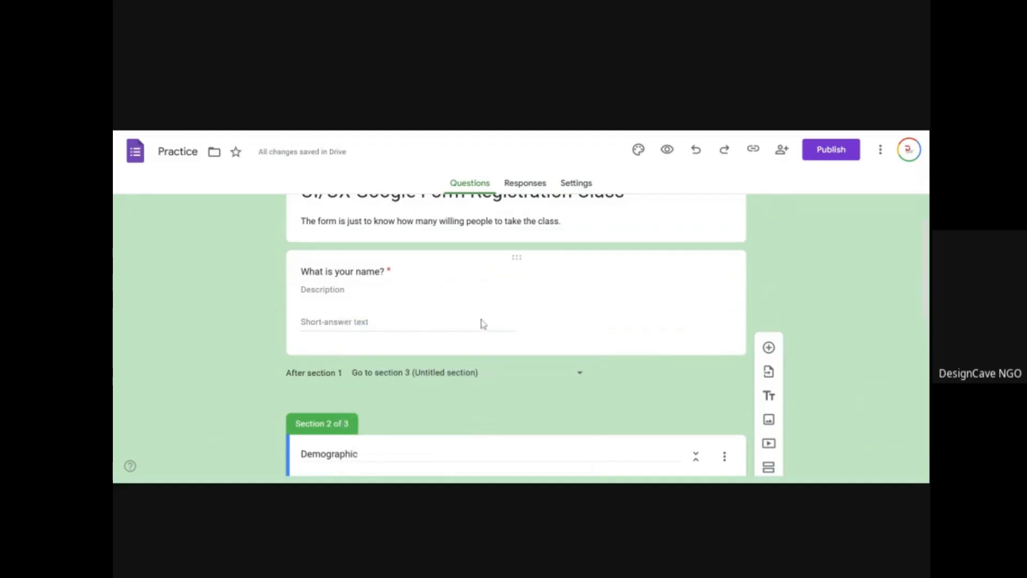
# - Add a second answer option to the multiple-choice question in the Demographic section
pyautogui.scroll(-3, 554, 331)
pyautogui.scroll(-3, 556, 342)
pyautogui.scroll(2, 561, 353)
pyautogui.click(605, 330)
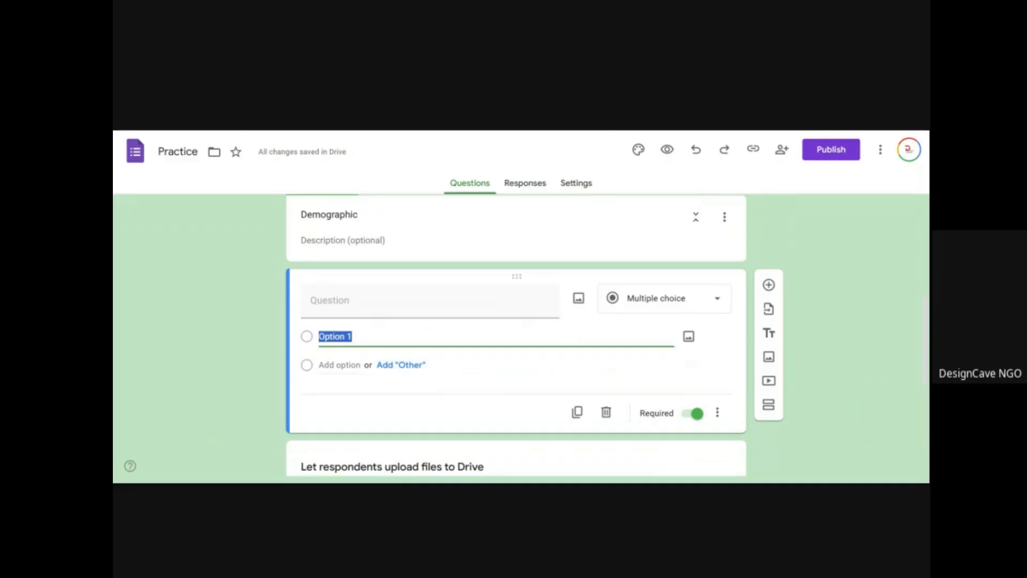
pyautogui.click(337, 366)
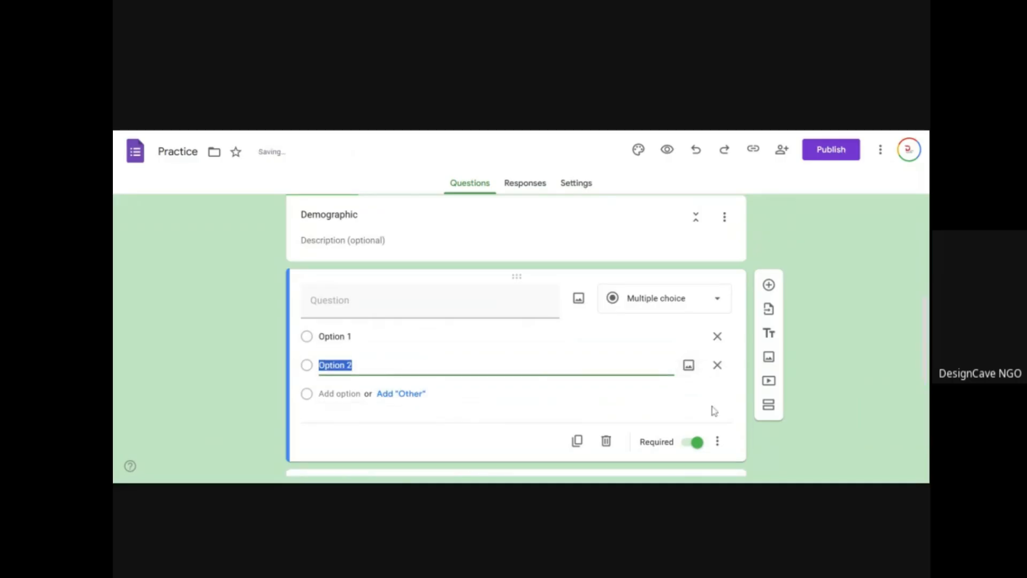
# - Enable section navigation based on the answer and send Option 1 to section 3 (Untitled section)
pyautogui.click(717, 448)
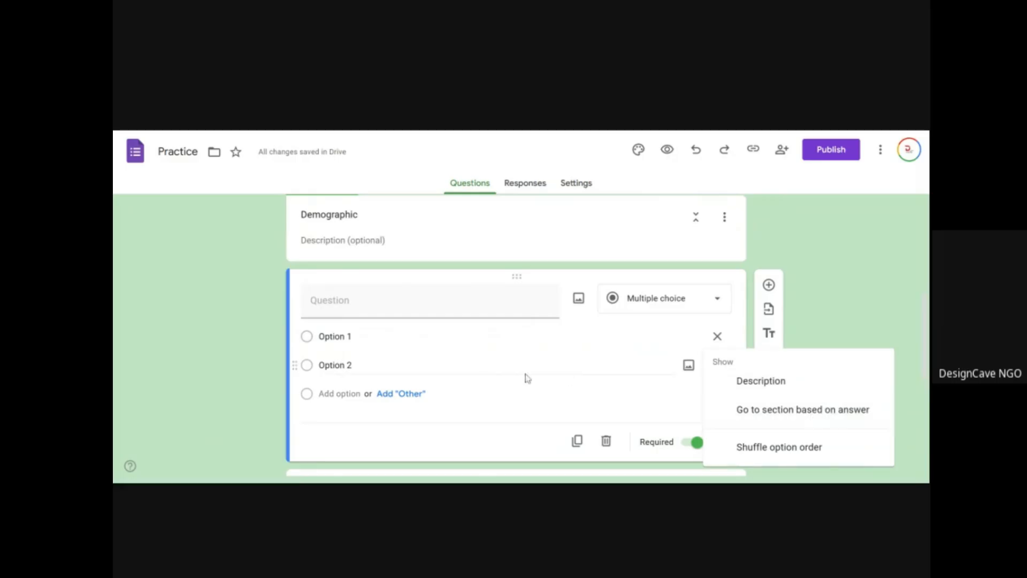
pyautogui.click(828, 420)
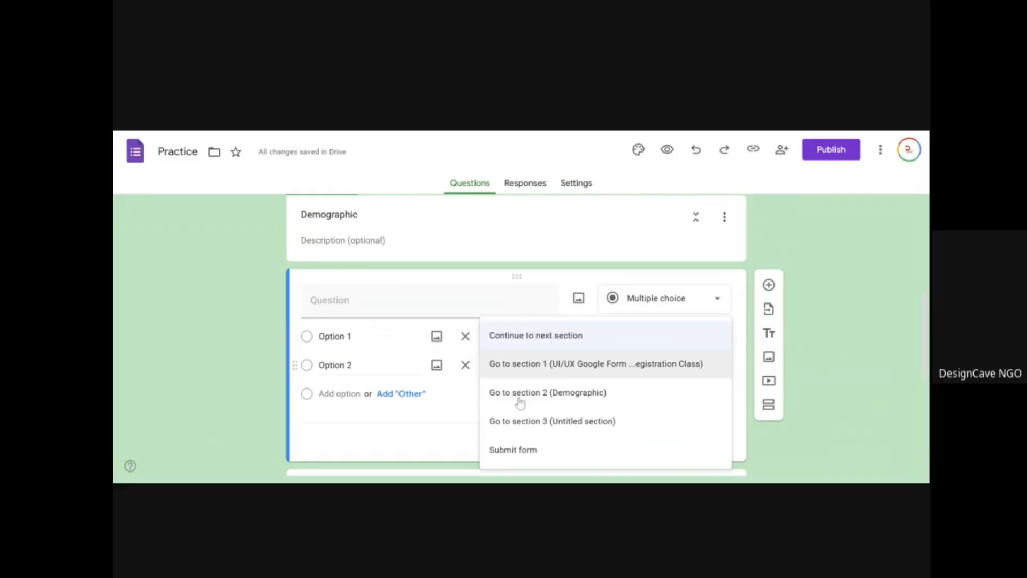
pyautogui.click(577, 423)
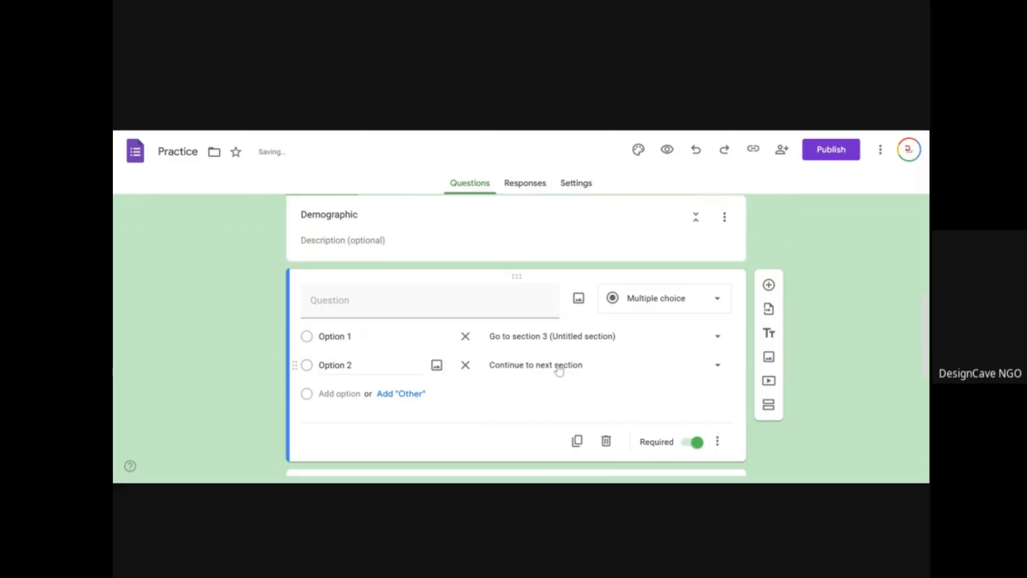
# - Add a new section between the Demographic section and the last untitled section
pyautogui.scroll(5, 560, 367)
pyautogui.scroll(-6, 507, 340)
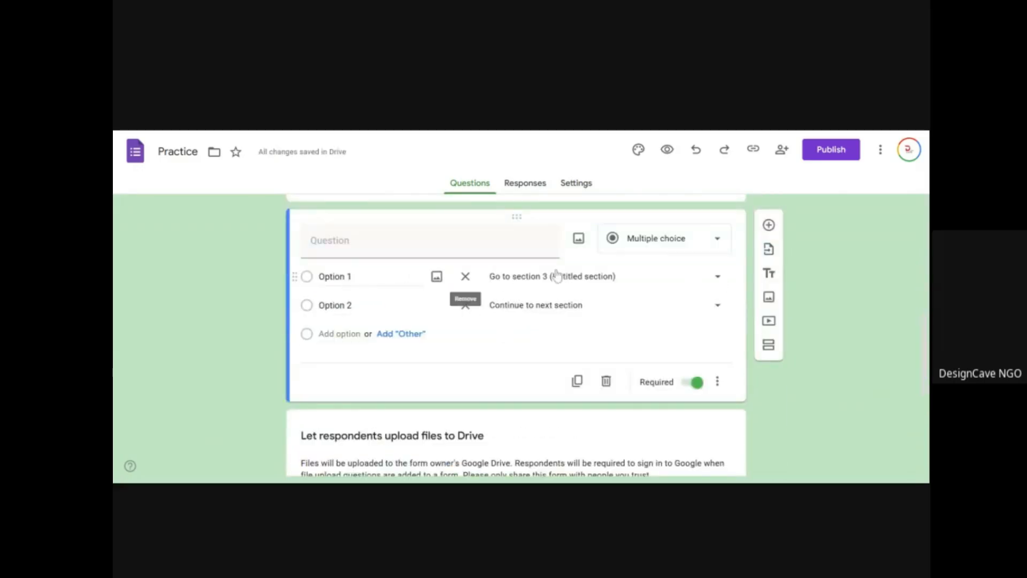
pyautogui.scroll(-5, 555, 353)
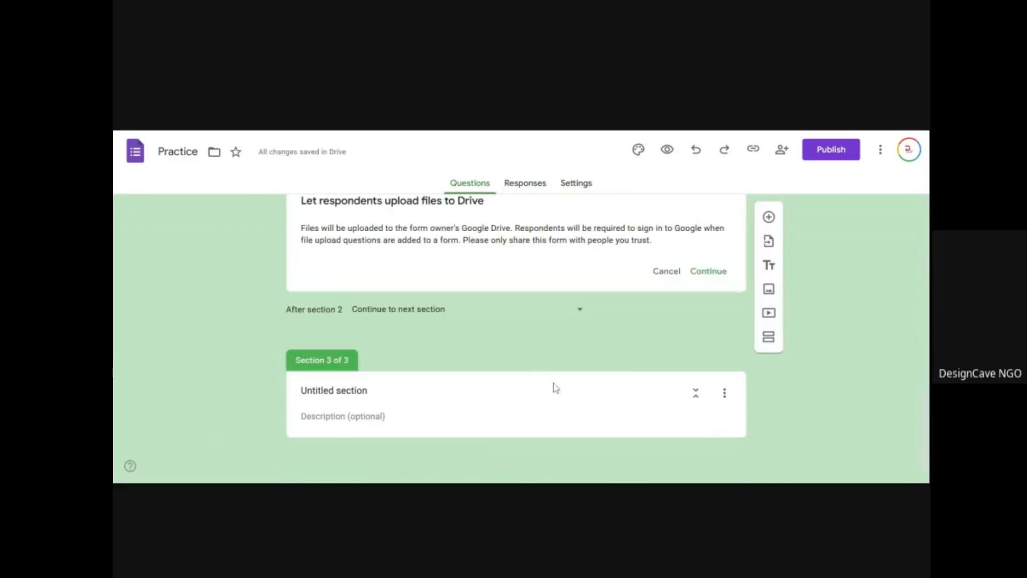
pyautogui.click(769, 337)
pyautogui.scroll(7, 492, 396)
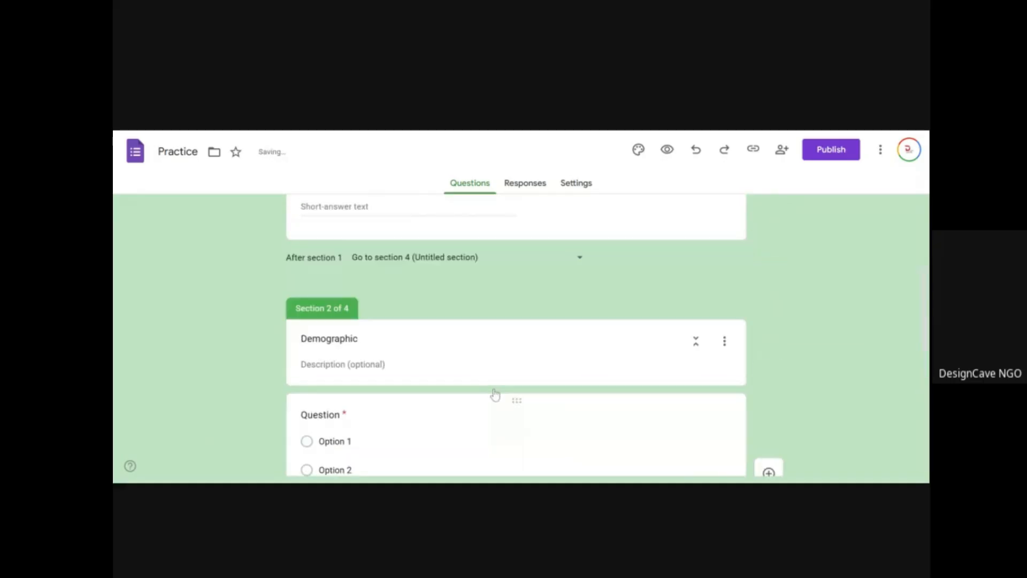
# - View the section navigation choices for Option 2 of the multiple-choice question in the Demographic section
pyautogui.scroll(-3, 493, 394)
pyautogui.click(505, 292)
pyautogui.click(563, 316)
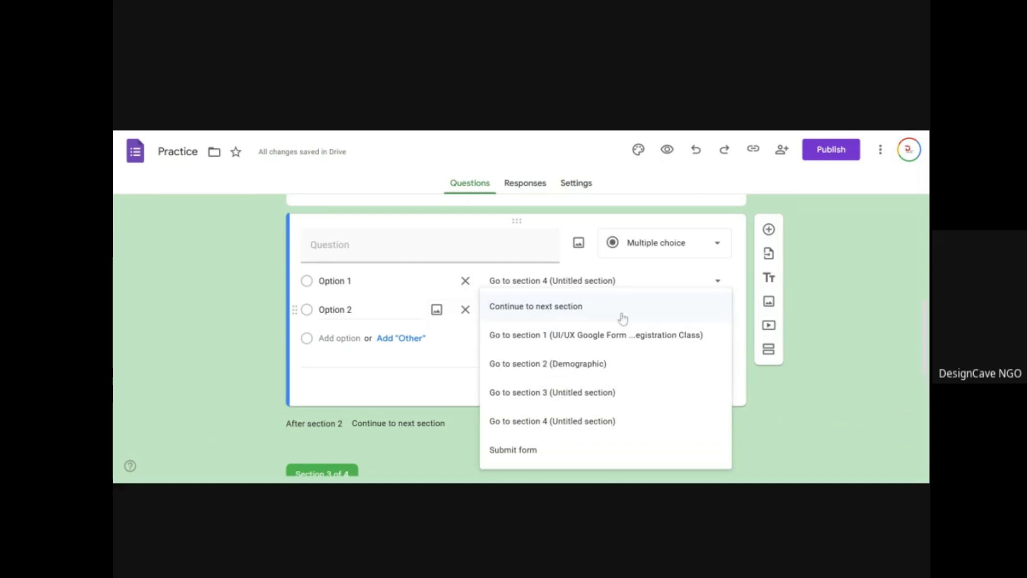
pyautogui.click(610, 283)
pyautogui.click(610, 283)
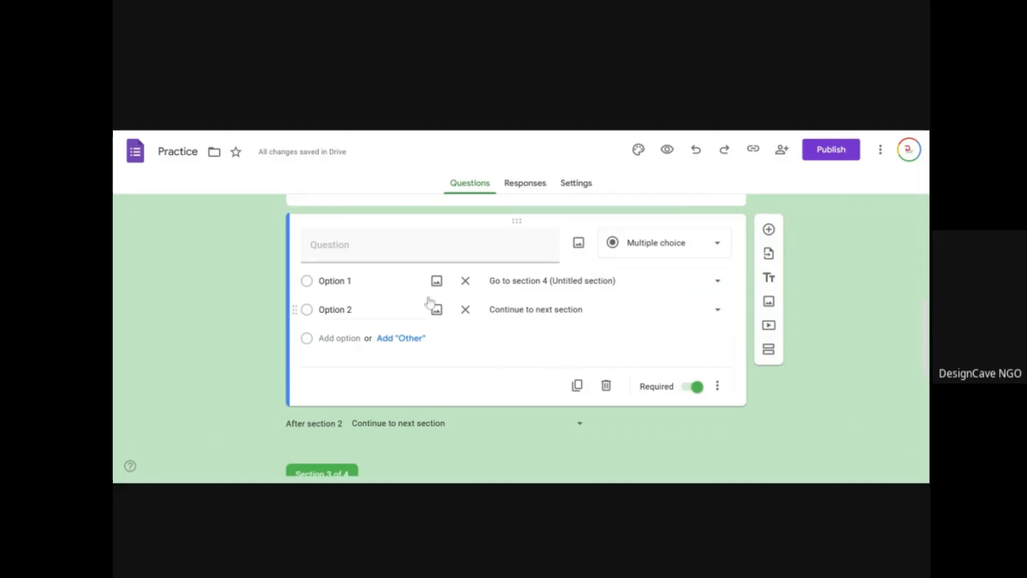
# - Preview the form, enter a name in the first question and continue to the Demographic section
pyautogui.click(667, 150)
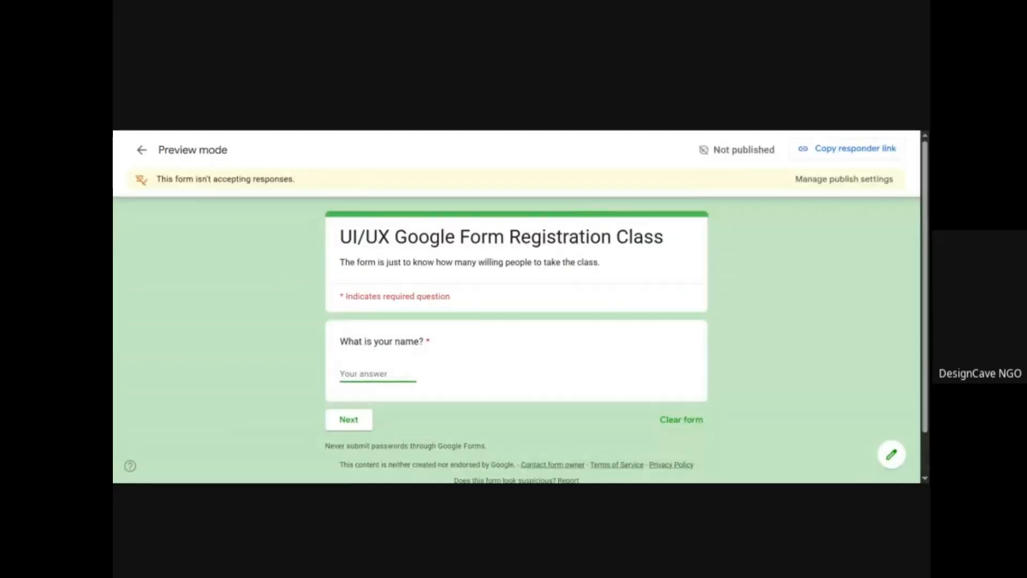
pyautogui.write('Ti')
pyautogui.click(348, 419)
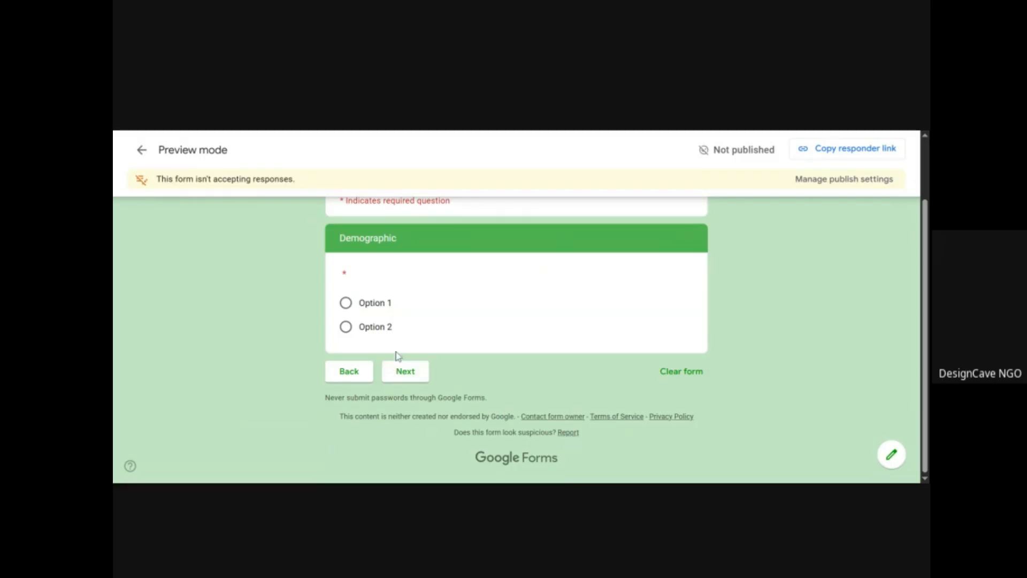
pyautogui.scroll(2, 398, 356)
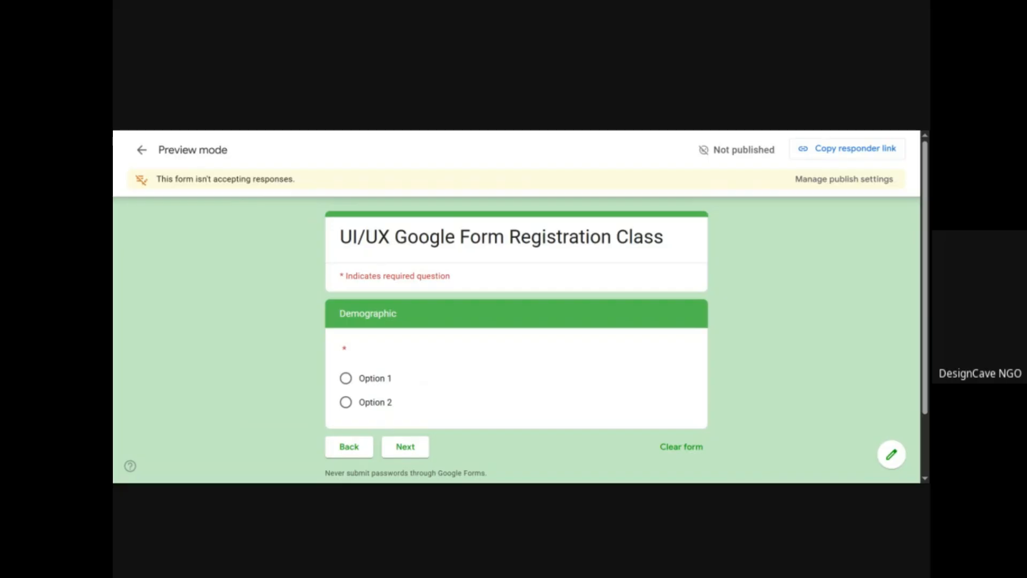
# - Answer the Demographic question with Option 1 in the preview and view the section it leads to
pyautogui.click(345, 380)
pyautogui.click(405, 447)
pyautogui.scroll(-2, 429, 330)
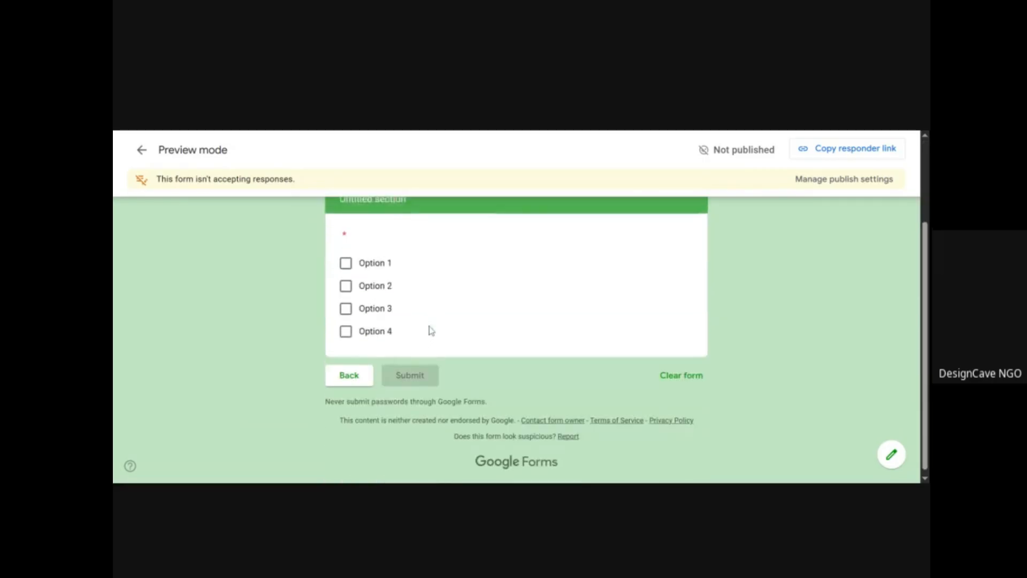
pyautogui.scroll(2, 424, 394)
pyautogui.scroll(-2, 424, 394)
# - Return to the Demographic section, change the answer to Option 2 and continue to check its destination section
pyautogui.click(348, 373)
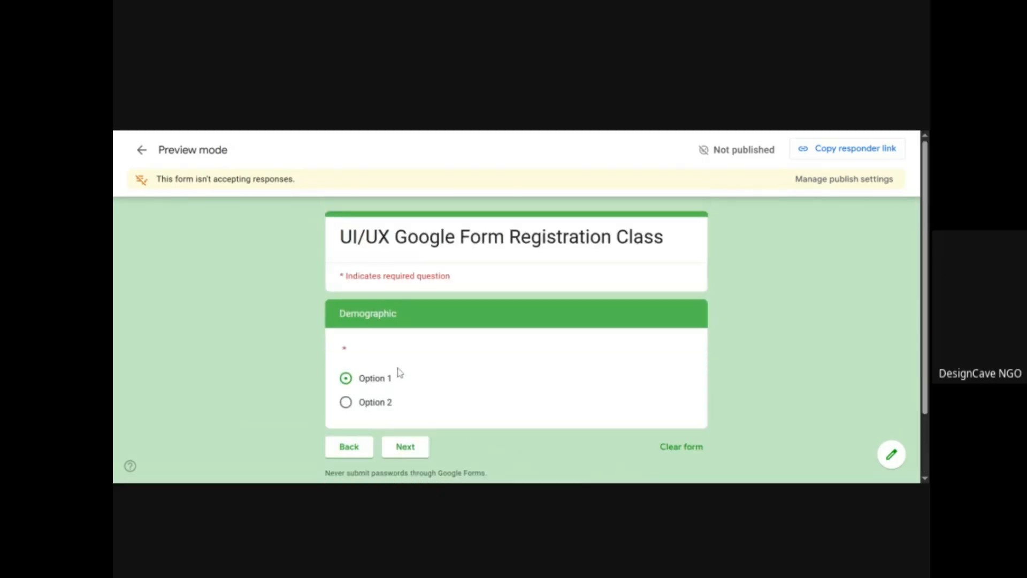
pyautogui.click(347, 403)
pyautogui.click(408, 447)
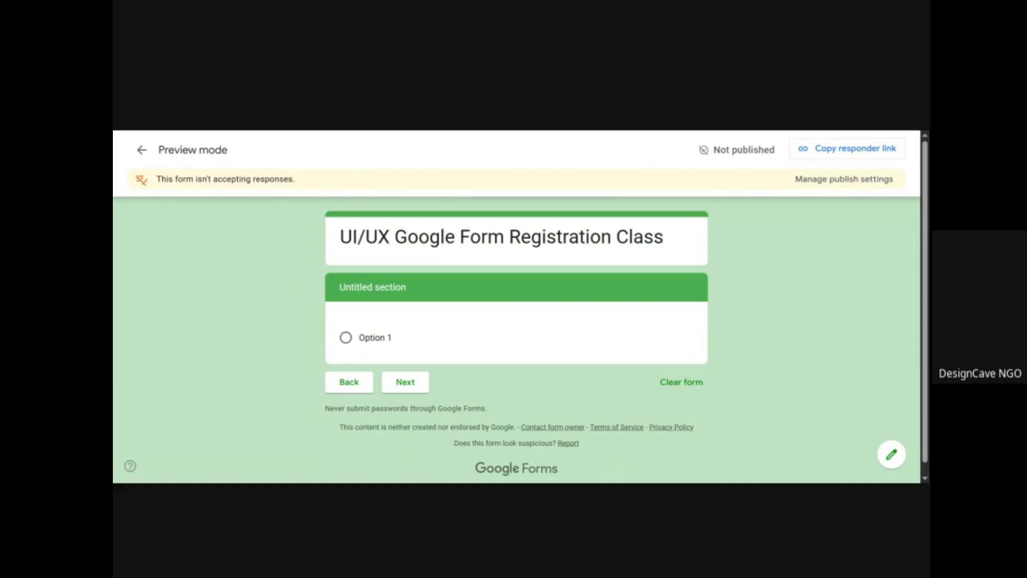
# - Return to the form editor and review the questions and navigation settings across the form's sections
pyautogui.hotkey('ctrl', 'shift', 'Tab')
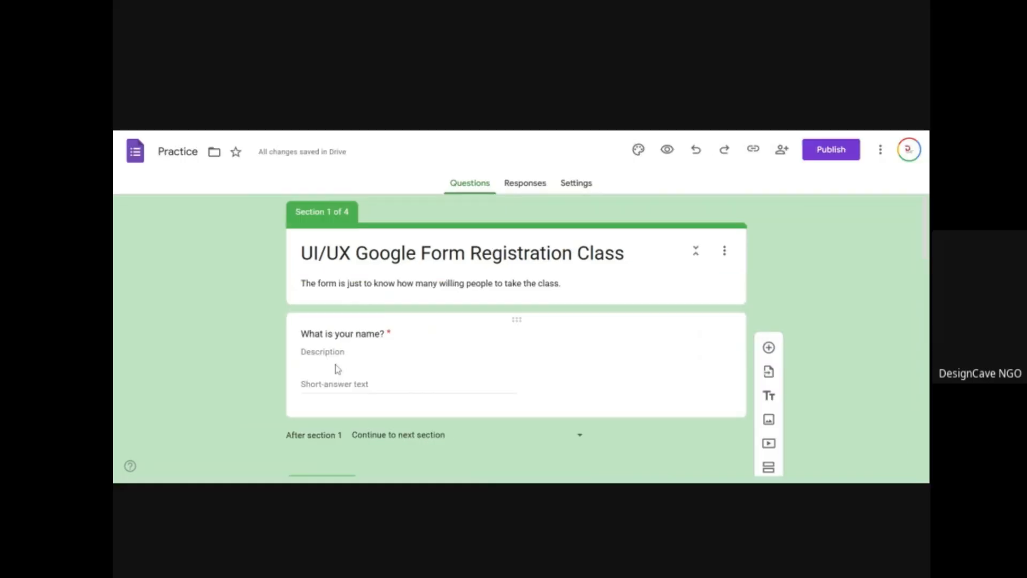
pyautogui.scroll(-2, 513, 335)
pyautogui.scroll(-10, 513, 335)
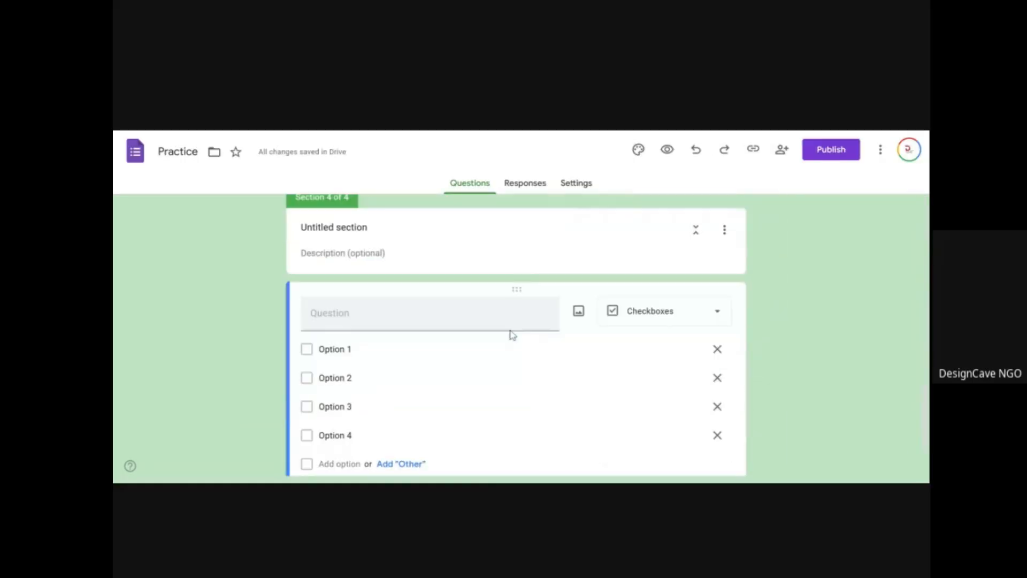
pyautogui.scroll(10, 513, 336)
pyautogui.scroll(1, 512, 335)
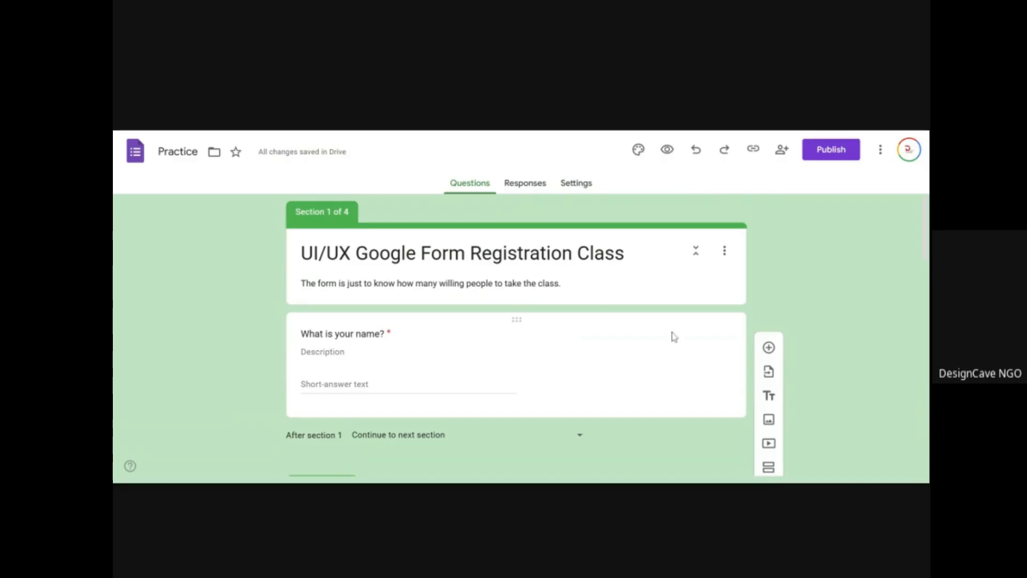
pyautogui.scroll(-4, 674, 337)
pyautogui.scroll(-2, 516, 335)
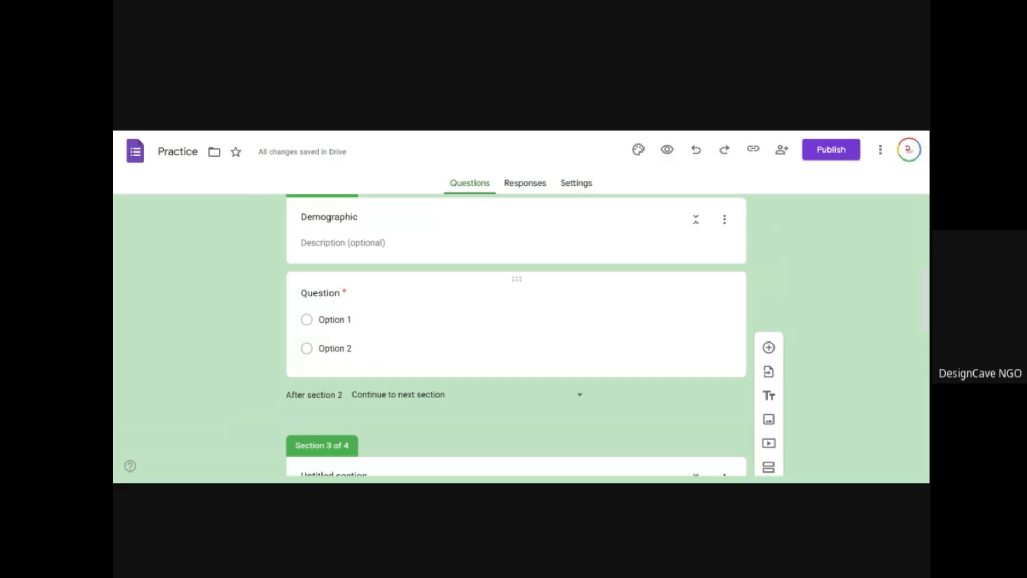
pyautogui.scroll(-2, 374, 305)
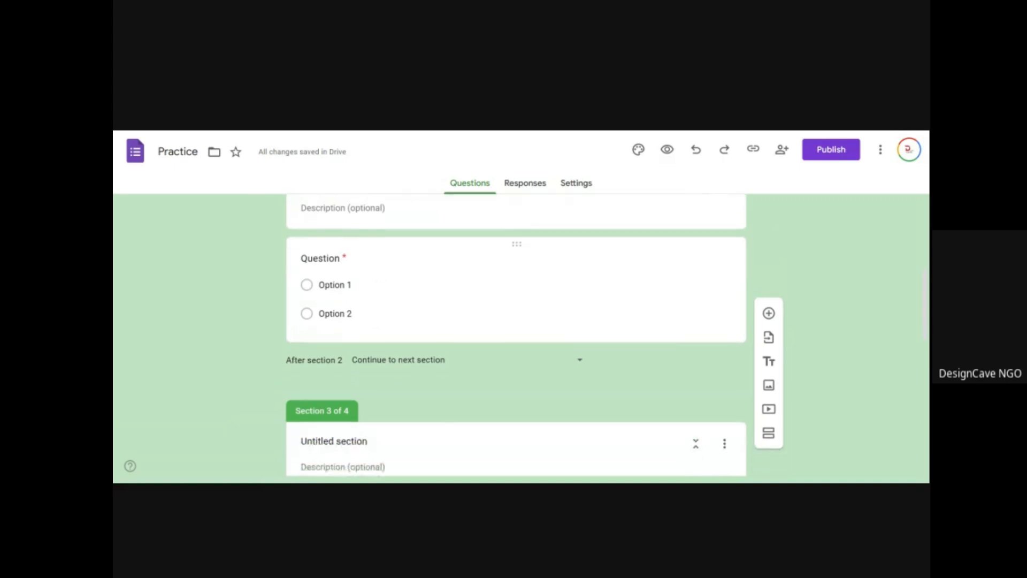
# - View the form's responses page and its options for notifications, response destination and export
pyautogui.click(523, 185)
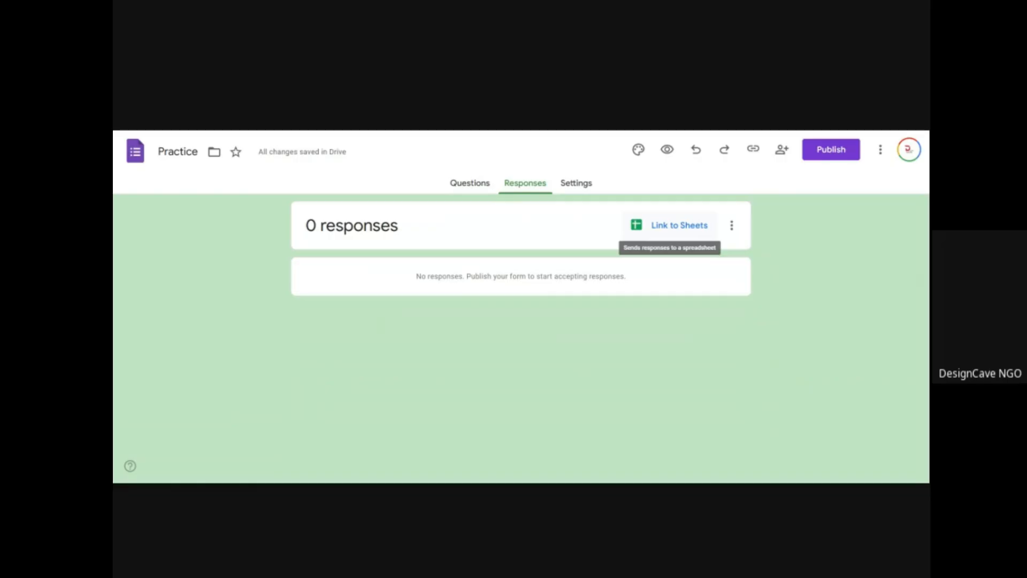
pyautogui.click(732, 226)
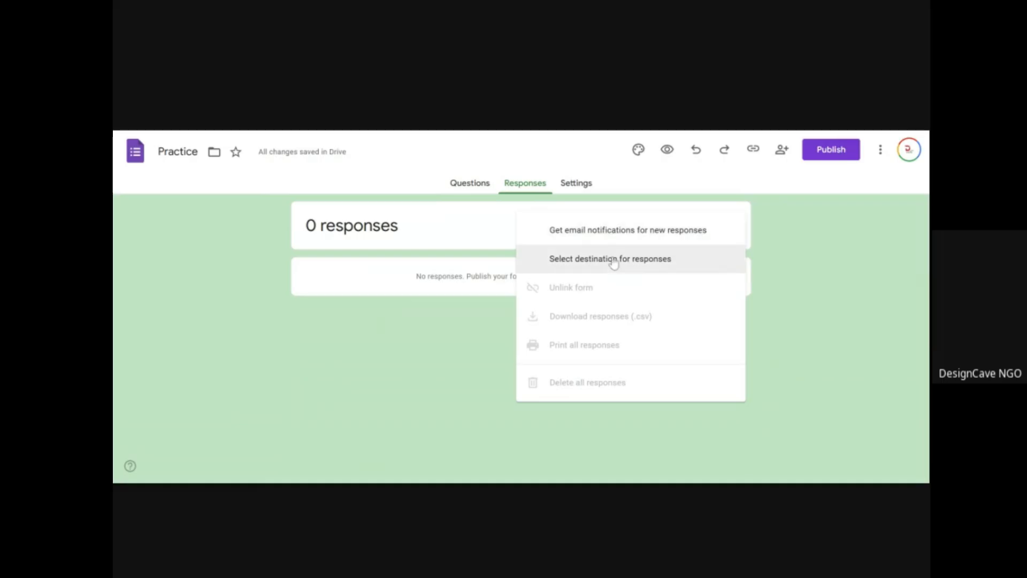
pyautogui.click(580, 195)
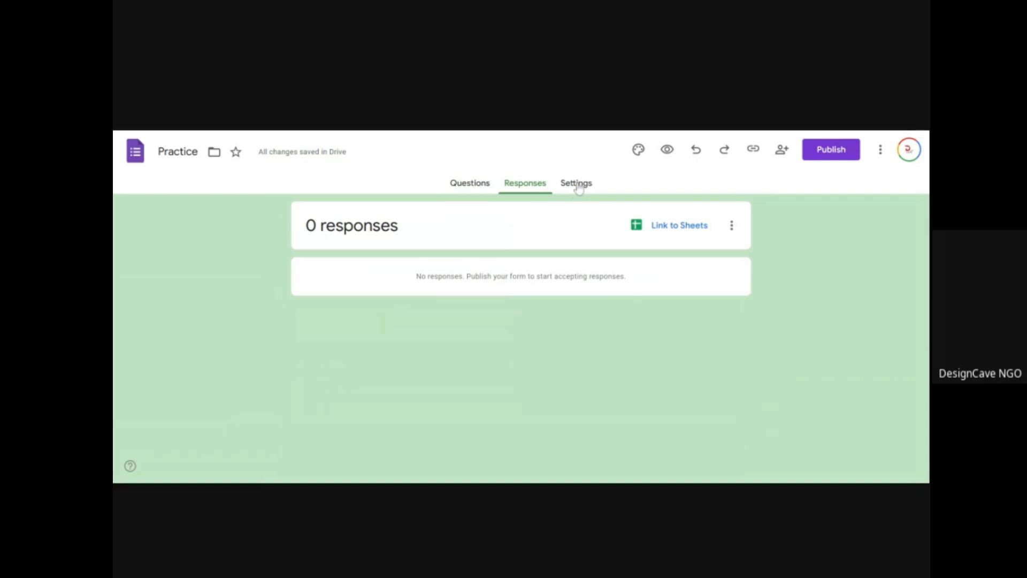
# - Review the form settings that control how responses are collected, edited and limited
pyautogui.click(577, 183)
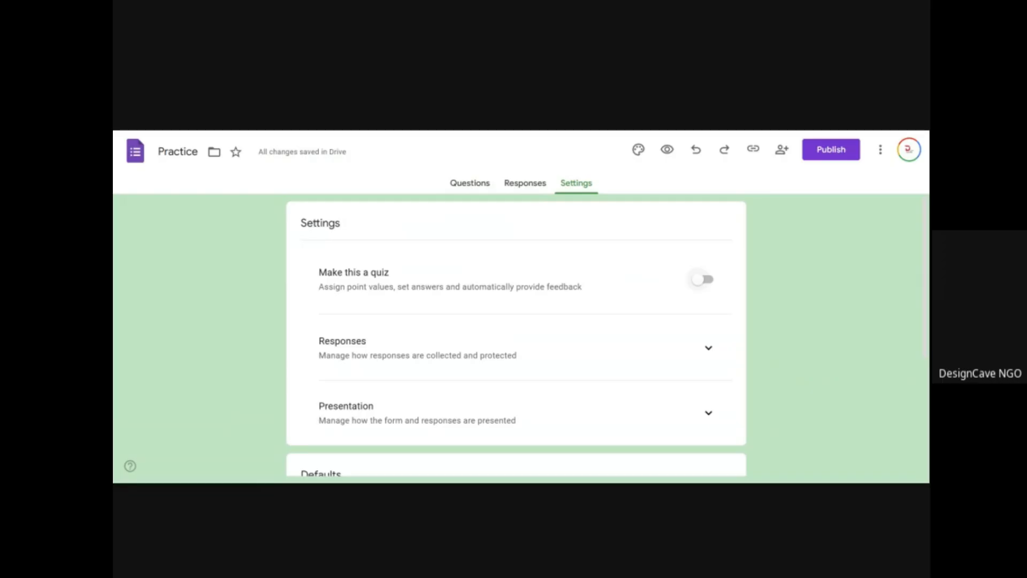
pyautogui.scroll(-2, 713, 291)
pyautogui.click(709, 234)
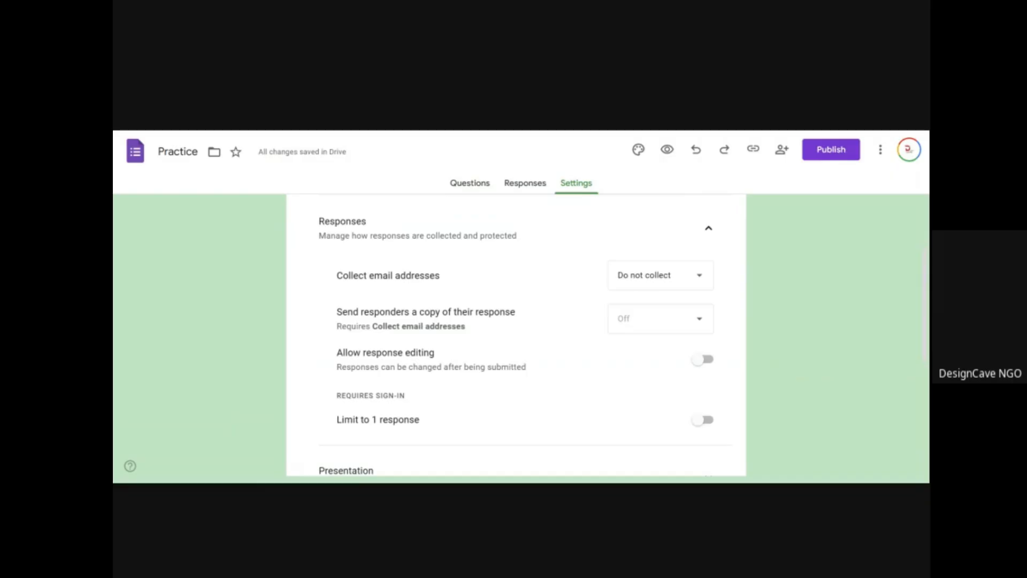
pyautogui.scroll(-1, 671, 286)
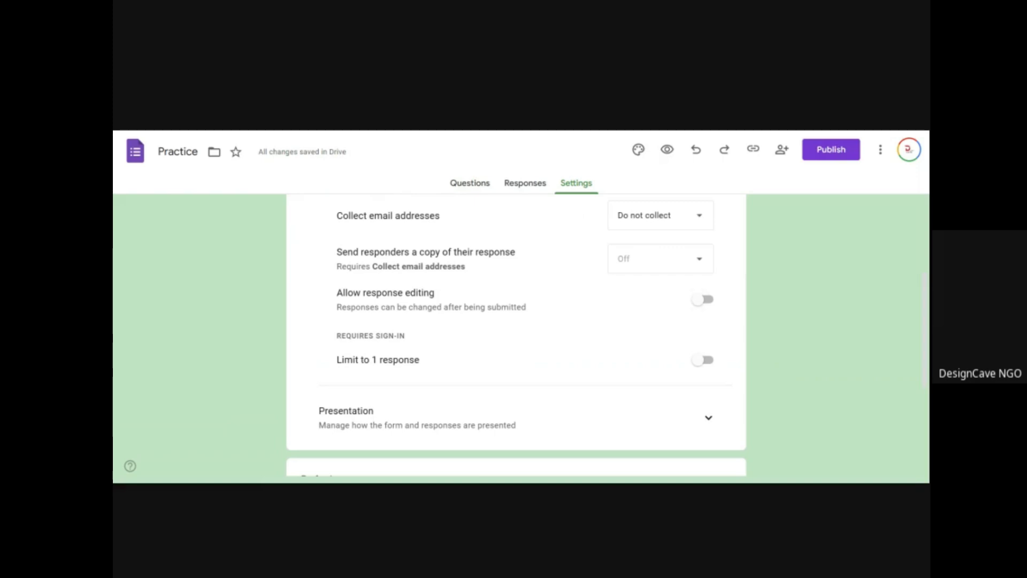
pyautogui.scroll(-2, 470, 330)
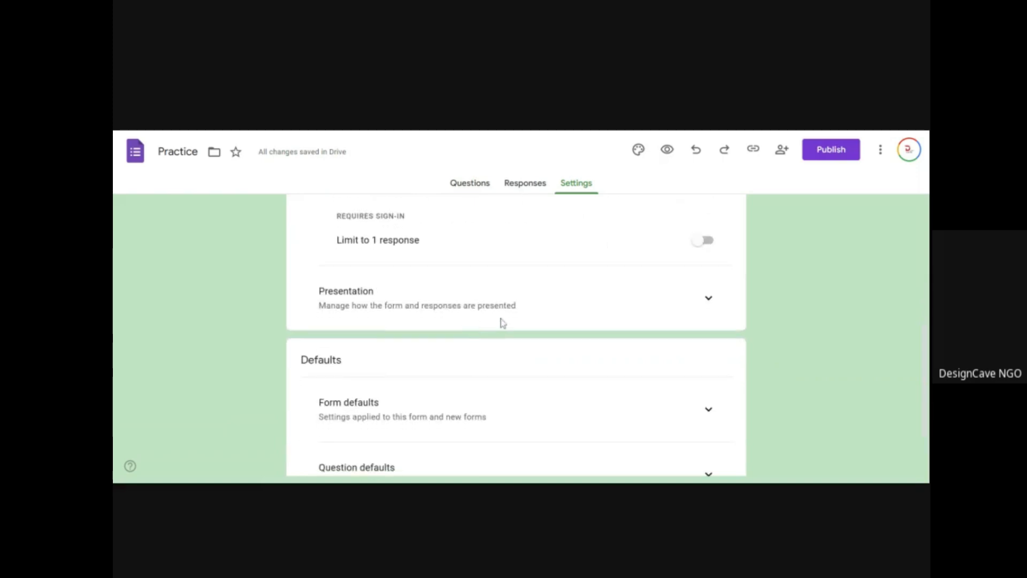
# - Review the form's presentation settings, opening the confirmation message for editing and cancelling without a change
pyautogui.click(701, 307)
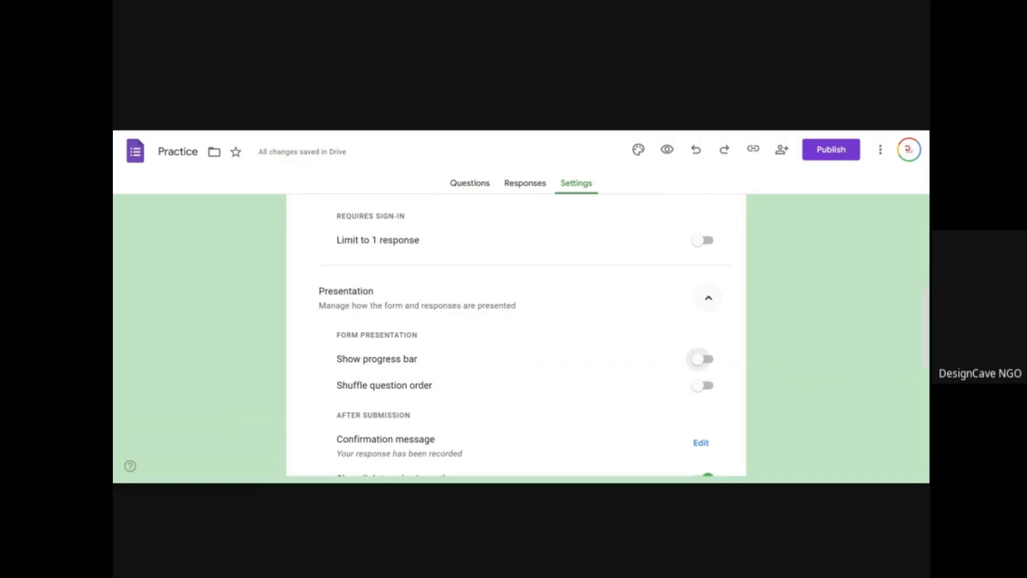
pyautogui.scroll(-4, 284, 314)
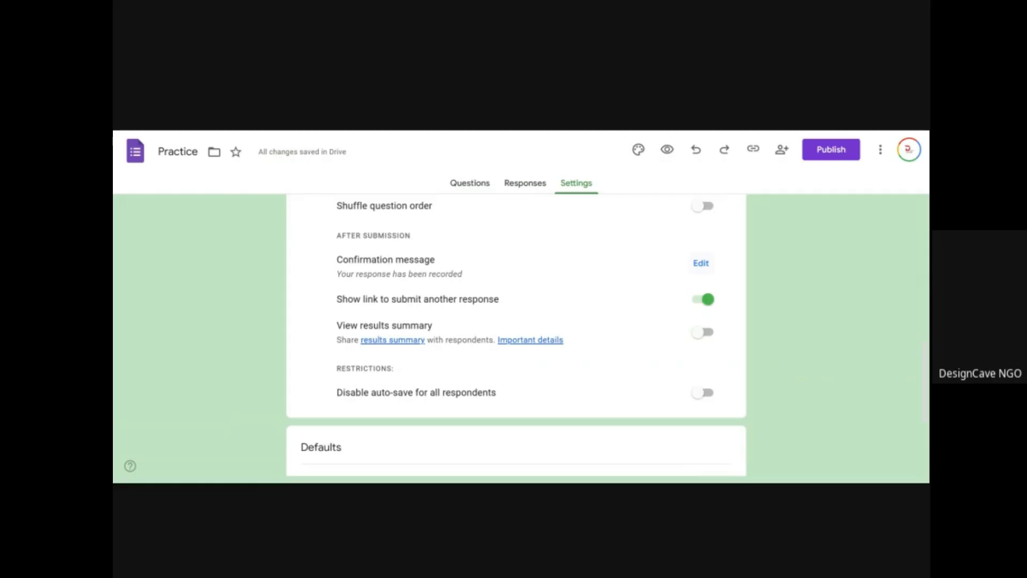
pyautogui.click(702, 265)
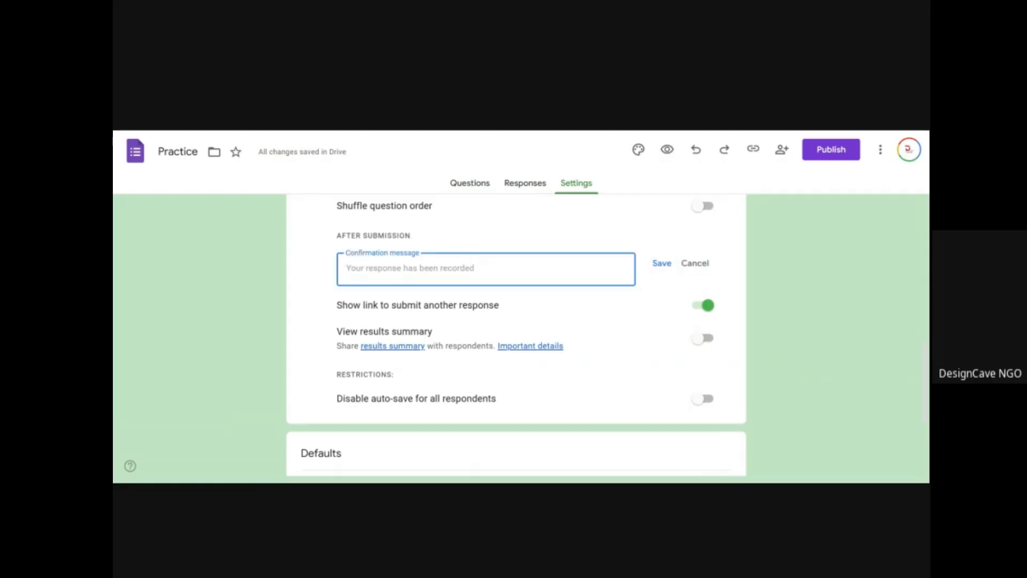
pyautogui.click(694, 263)
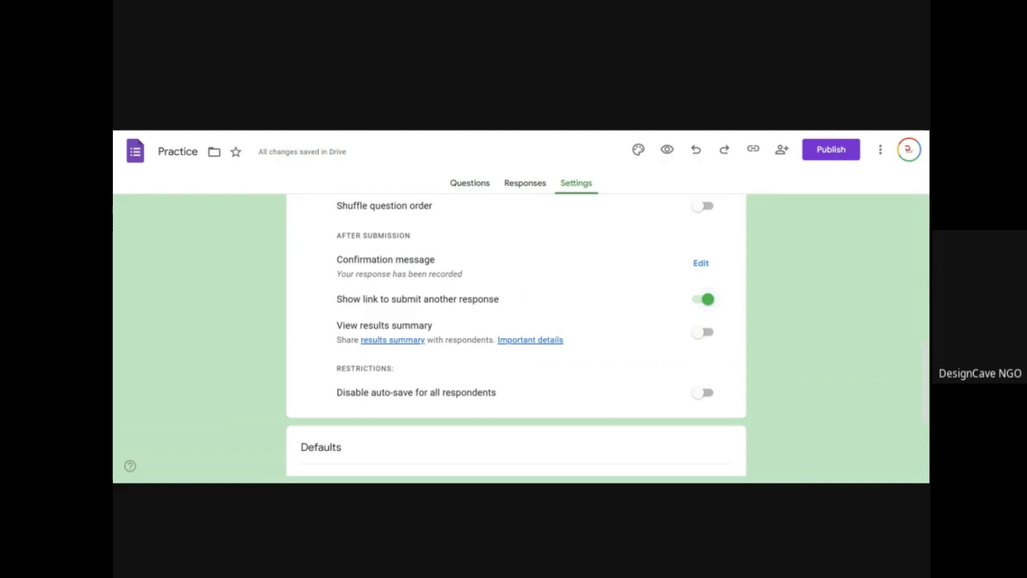
pyautogui.scroll(-1, 519, 283)
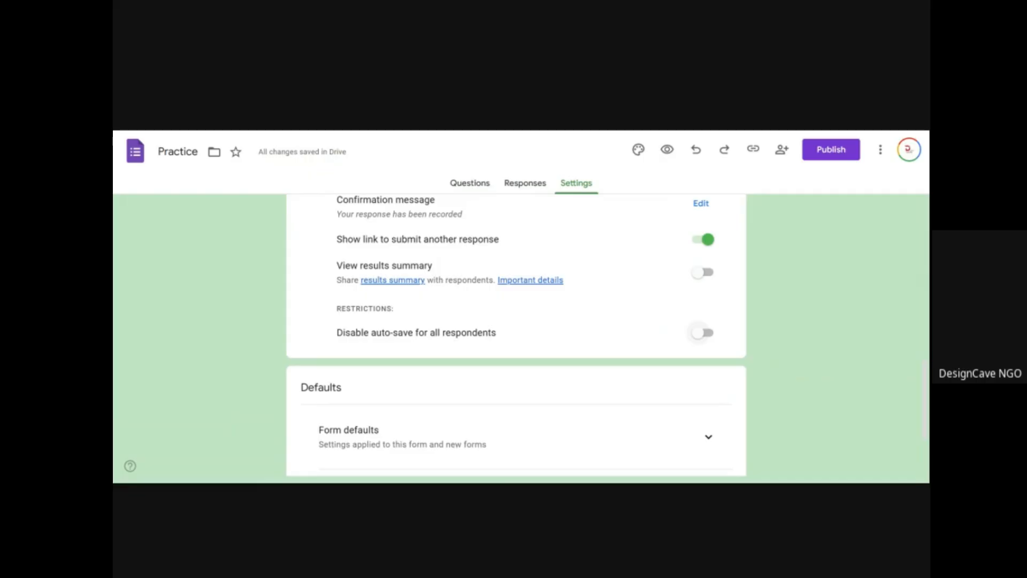
# - Review the form defaults for collecting email addresses and the question defaults for required questions
pyautogui.scroll(-2, 711, 330)
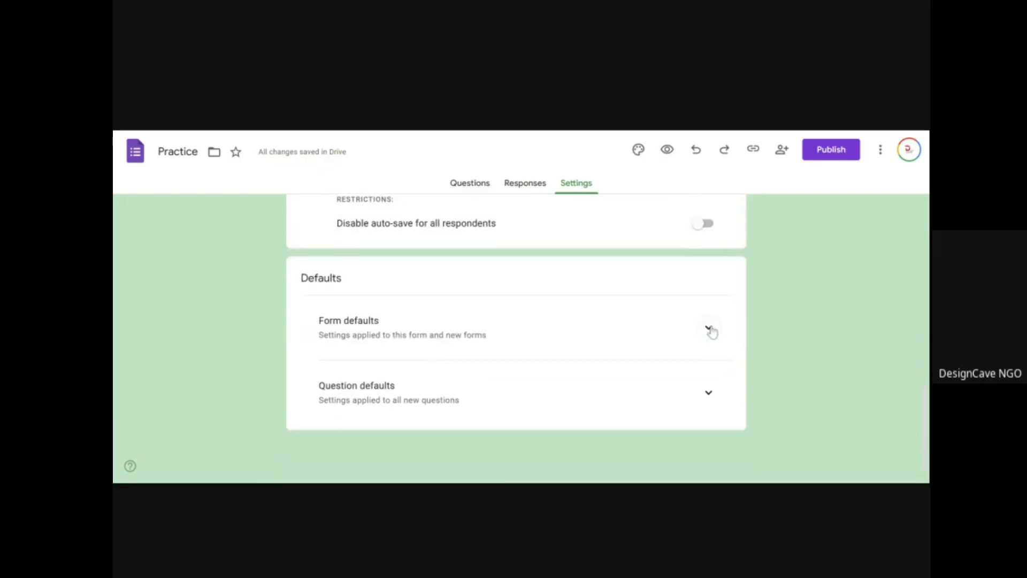
pyautogui.click(710, 331)
pyautogui.scroll(-1, 444, 343)
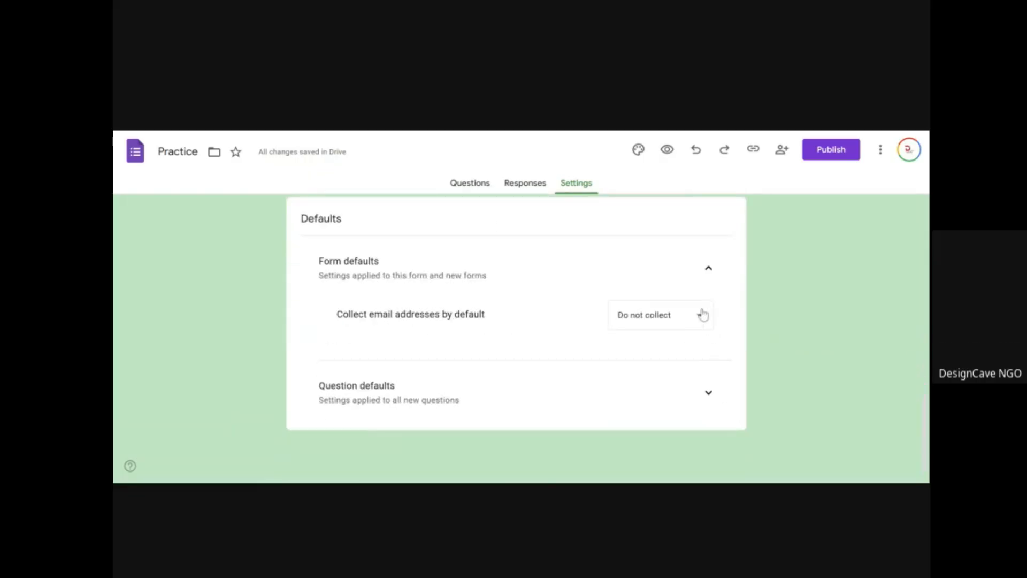
pyautogui.click(717, 406)
pyautogui.click(706, 405)
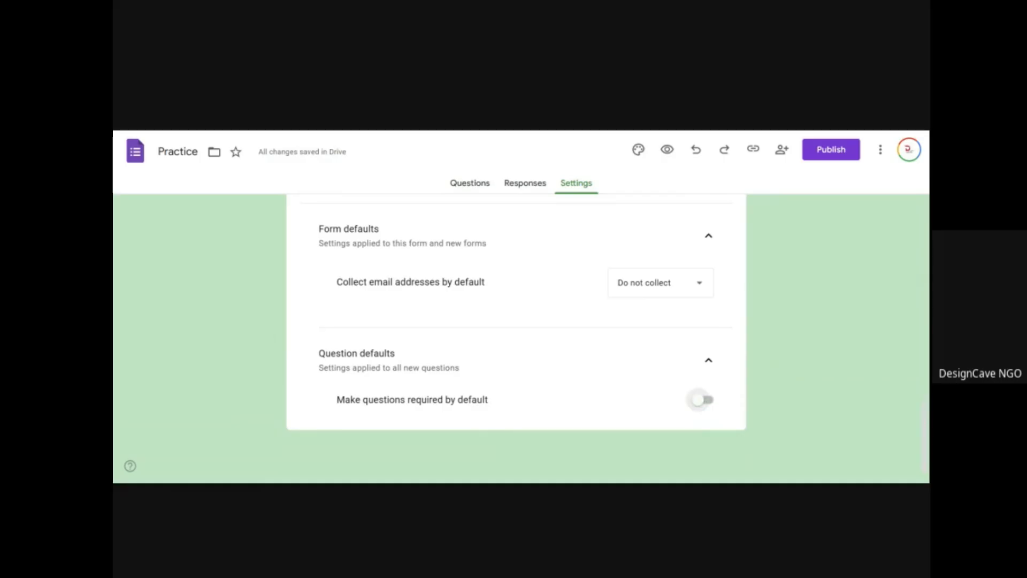
pyautogui.click(707, 404)
pyautogui.scroll(15, 659, 300)
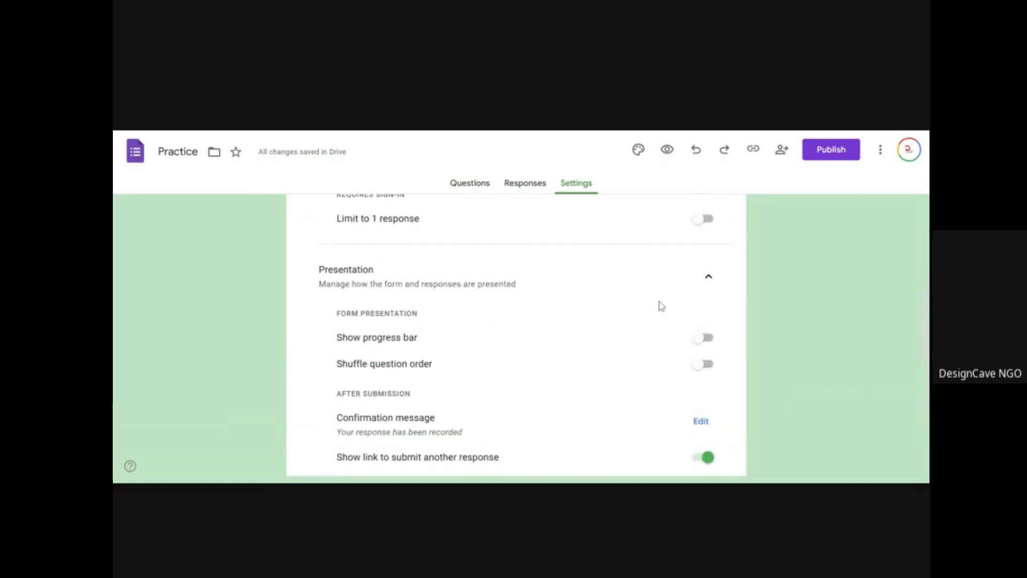
# - Return to the form's questions and publish the form for anyone with the link
pyautogui.click(451, 185)
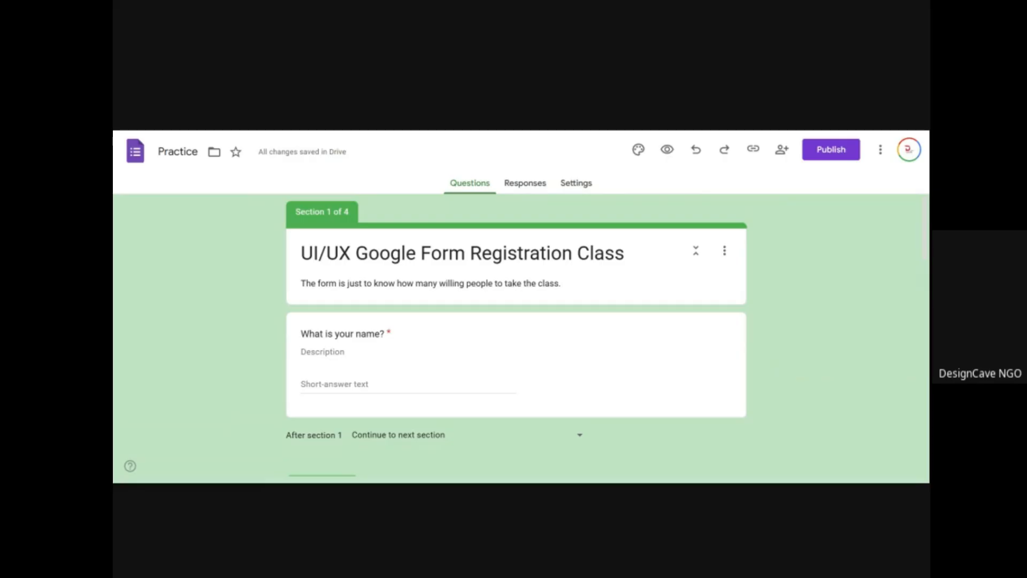
pyautogui.click(821, 153)
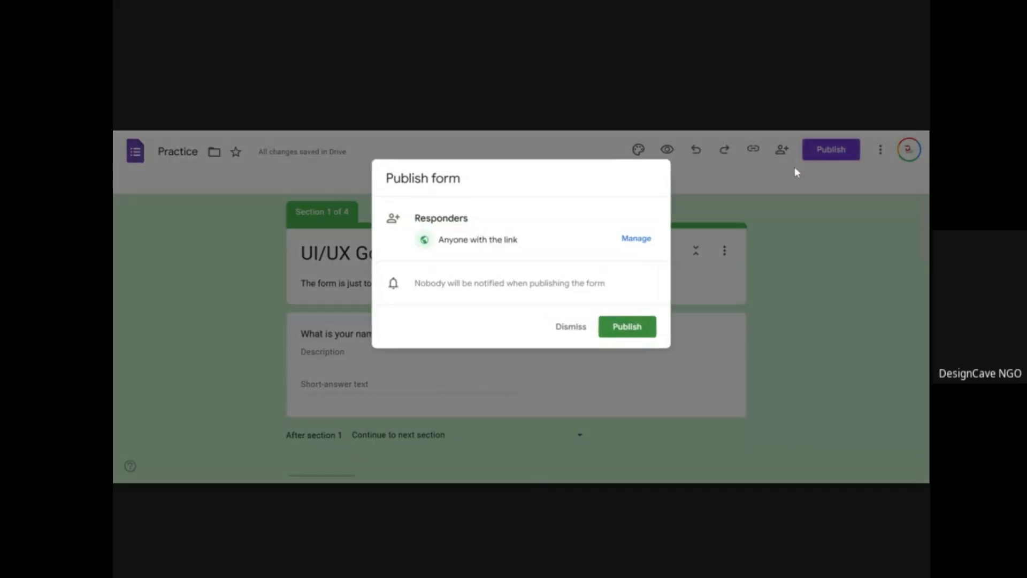
pyautogui.click(640, 329)
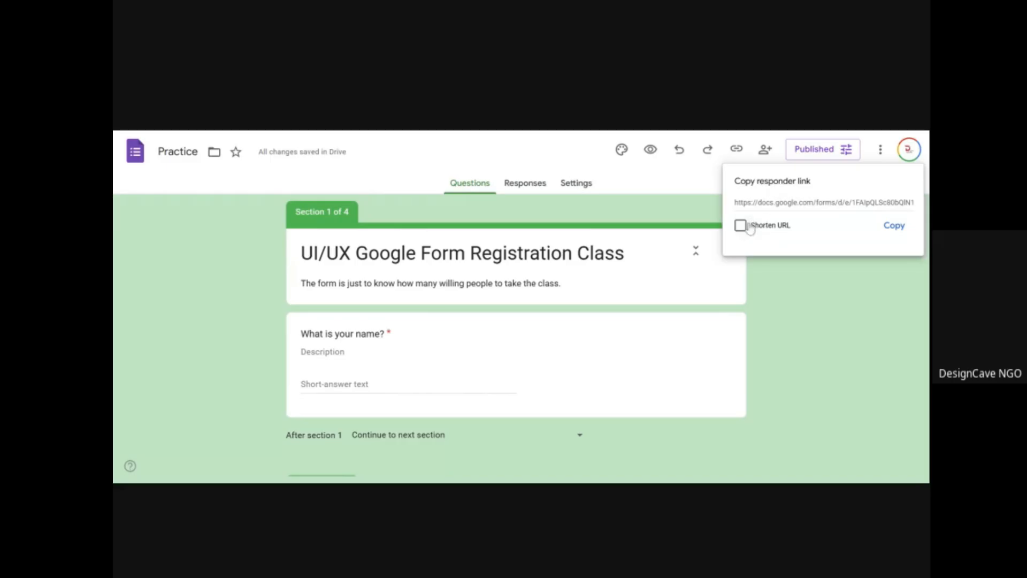
# - Shorten the URL of the form's responder link and copy it
pyautogui.click(740, 225)
pyautogui.click(892, 227)
# - Stop the published form from accepting responses and save the published options
pyautogui.click(823, 154)
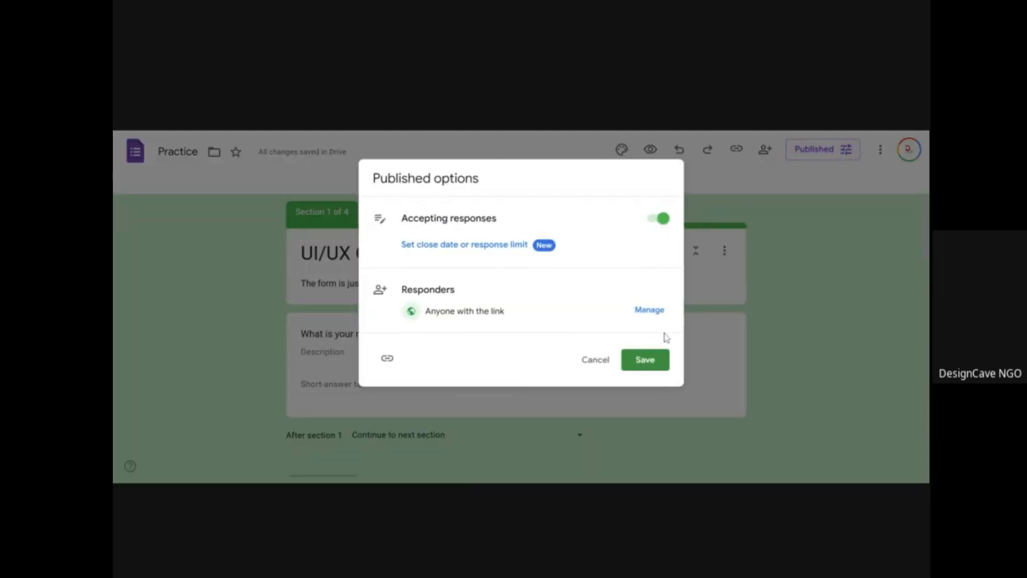
pyautogui.click(662, 220)
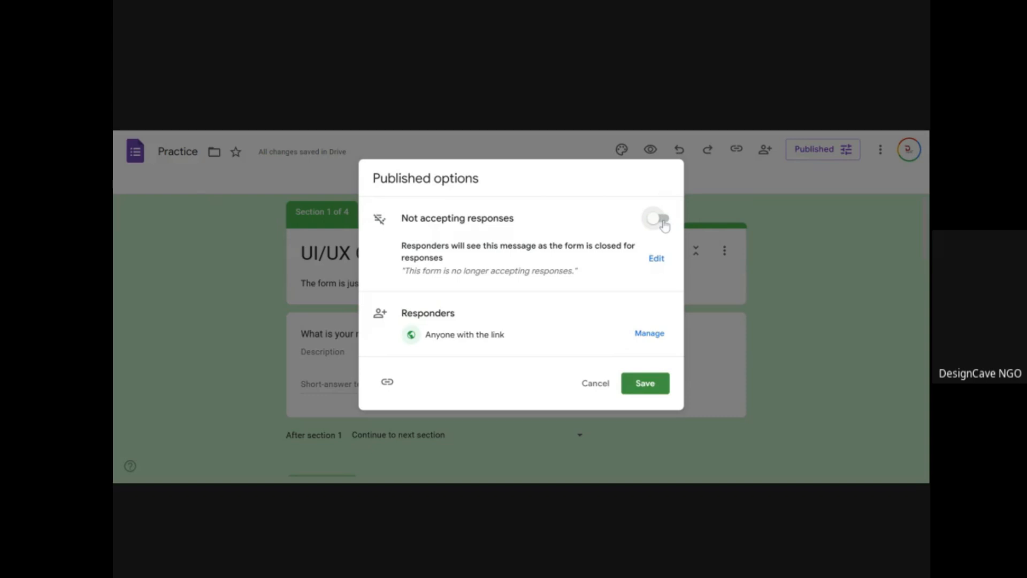
pyautogui.click(646, 383)
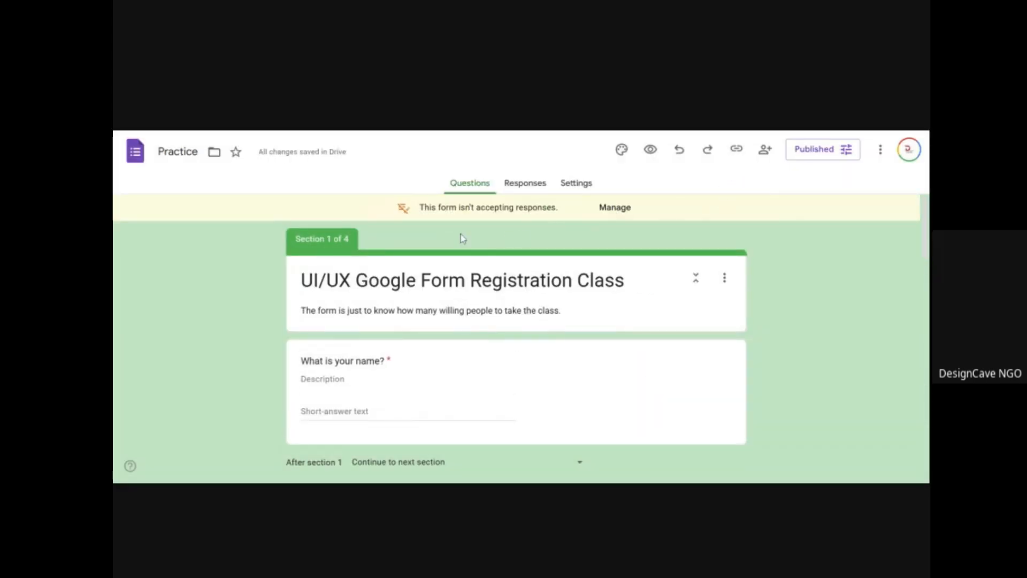
# - Review and save the form's published options from the closed-form notice, and view the form's responses
pyautogui.click(616, 209)
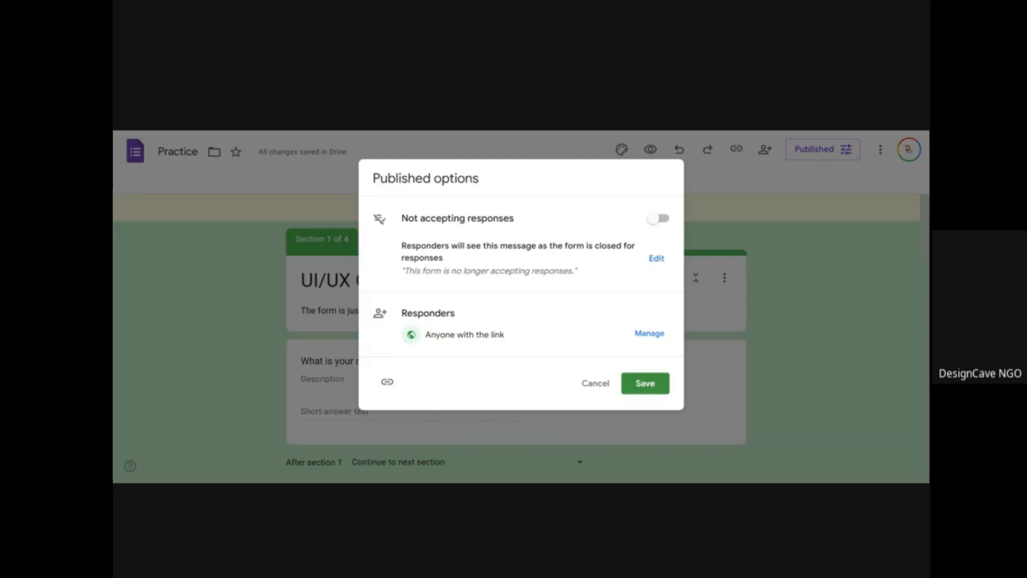
pyautogui.click(644, 390)
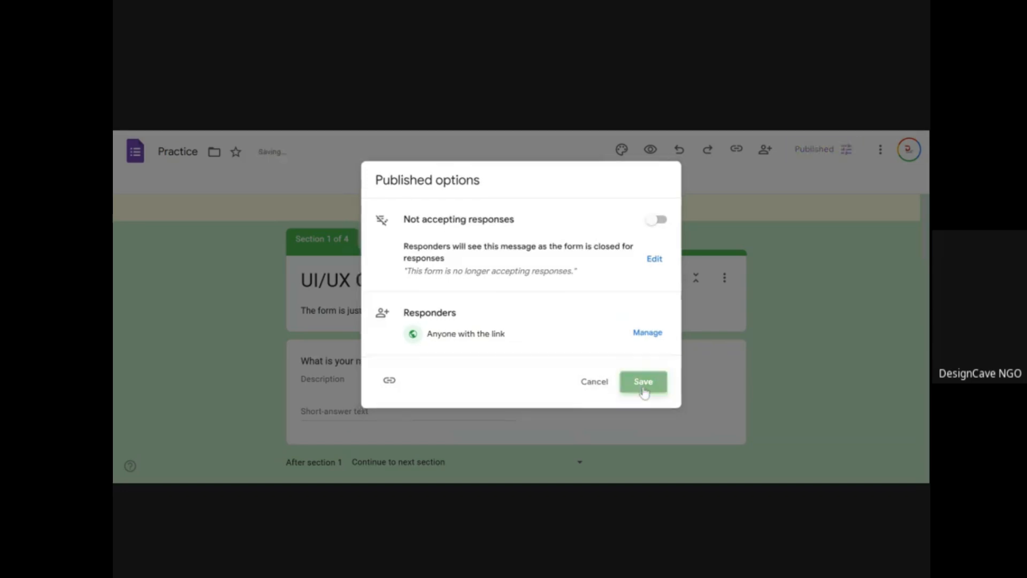
pyautogui.click(537, 181)
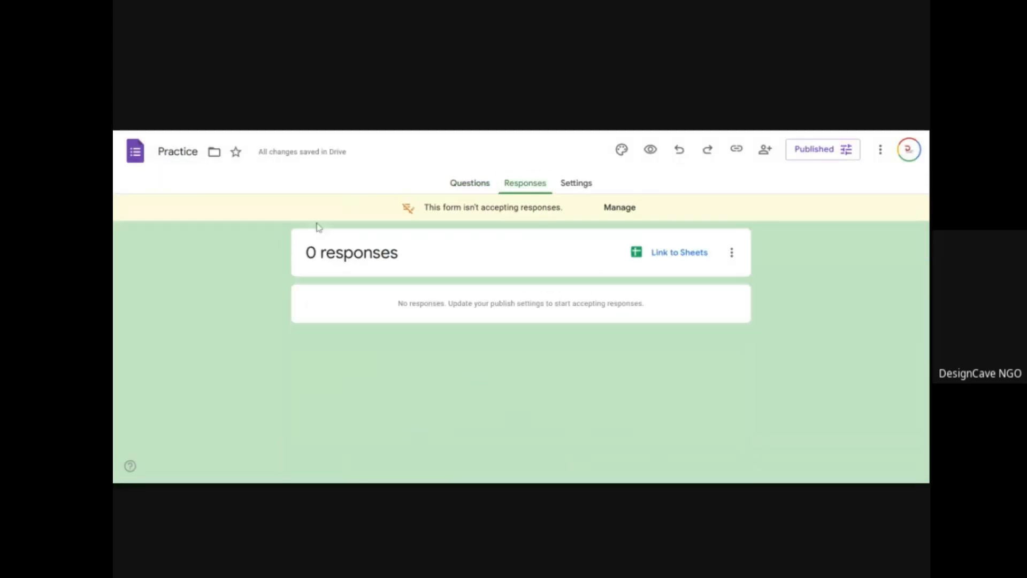